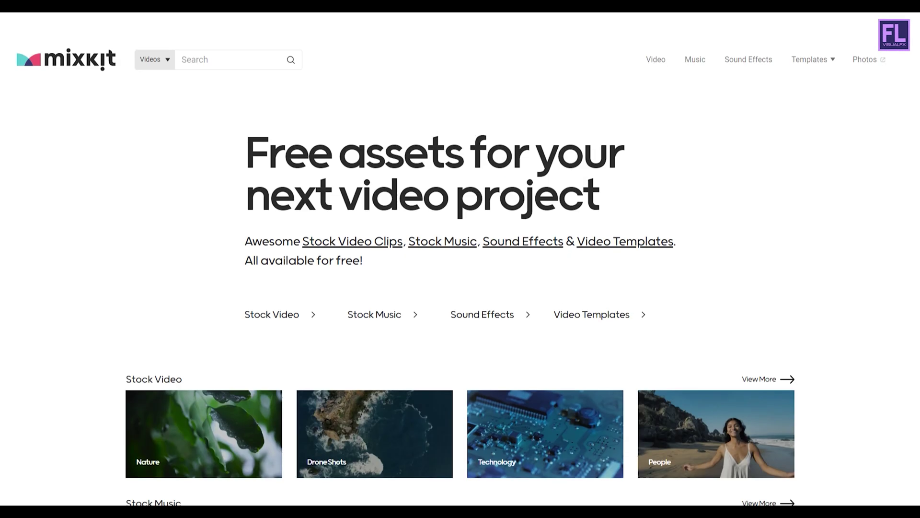
Scroll through Mixkit's free Stock Video, Stock Music, Sound Effects and Video Templates sections
{"action": "scroll", "coordinate": [460, 259], "scroll_direction": "down", "scroll_amount": 2}
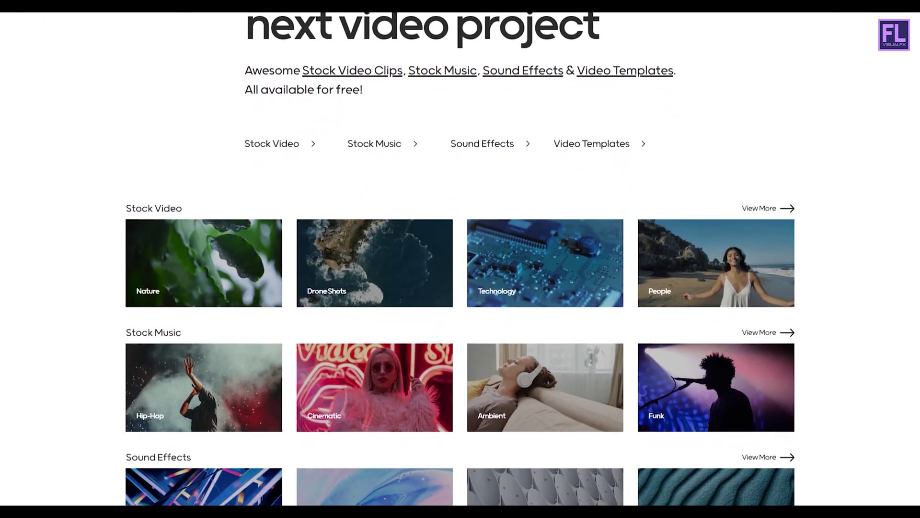
{"action": "scroll", "coordinate": [460, 259], "scroll_direction": "down", "scroll_amount": 2}
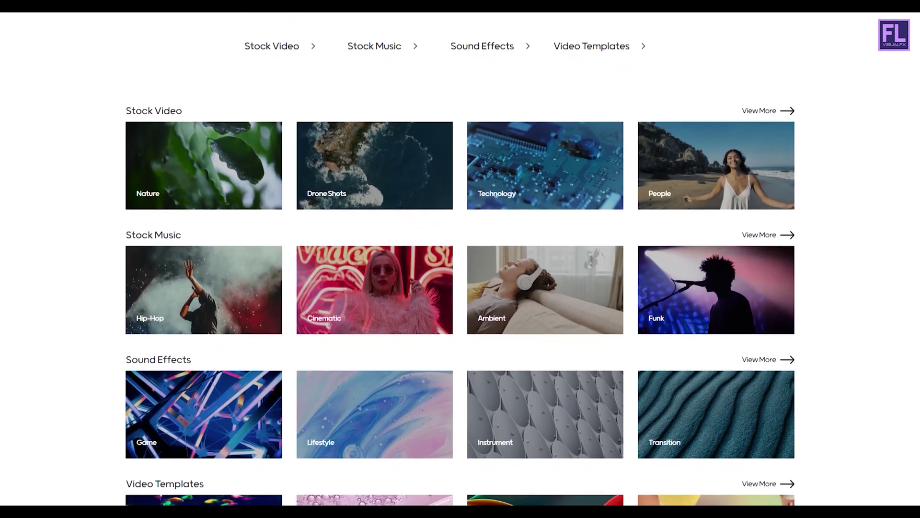
{"action": "scroll", "coordinate": [460, 259], "scroll_direction": "down", "scroll_amount": 1}
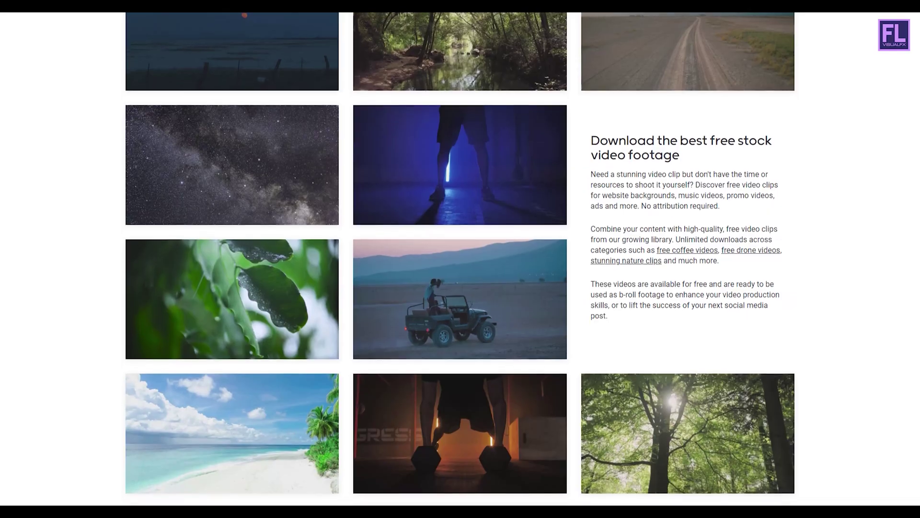
{"action": "scroll", "coordinate": [460, 259], "scroll_direction": "down", "scroll_amount": 2}
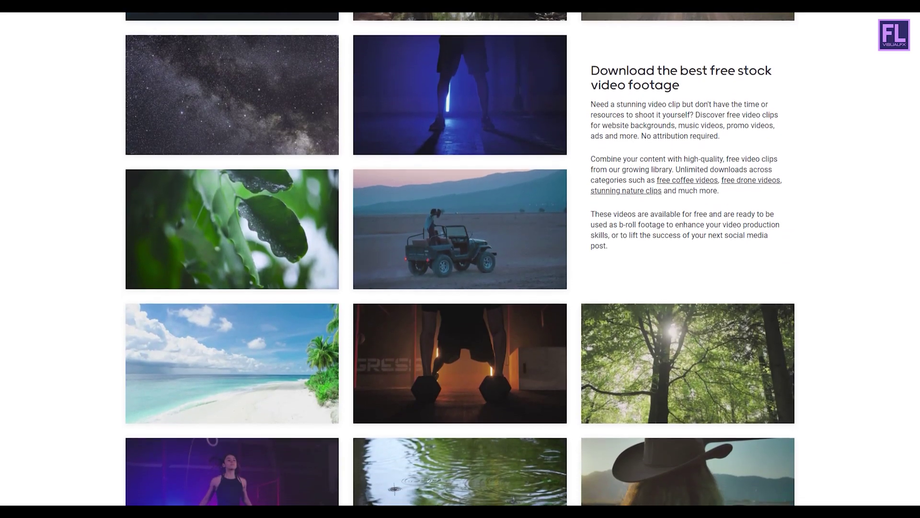
{"action": "scroll", "coordinate": [461, 259], "scroll_direction": "down", "scroll_amount": 2}
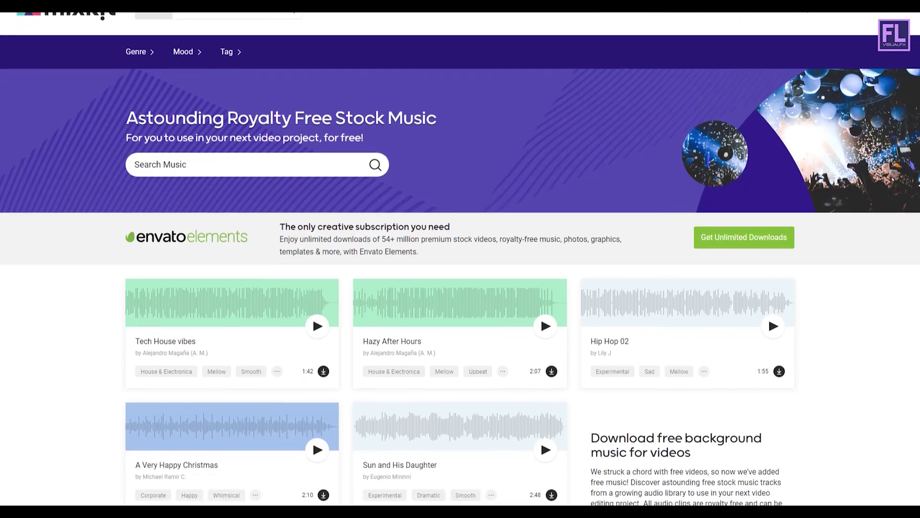
{"action": "scroll", "coordinate": [460, 259], "scroll_direction": "down", "scroll_amount": 1}
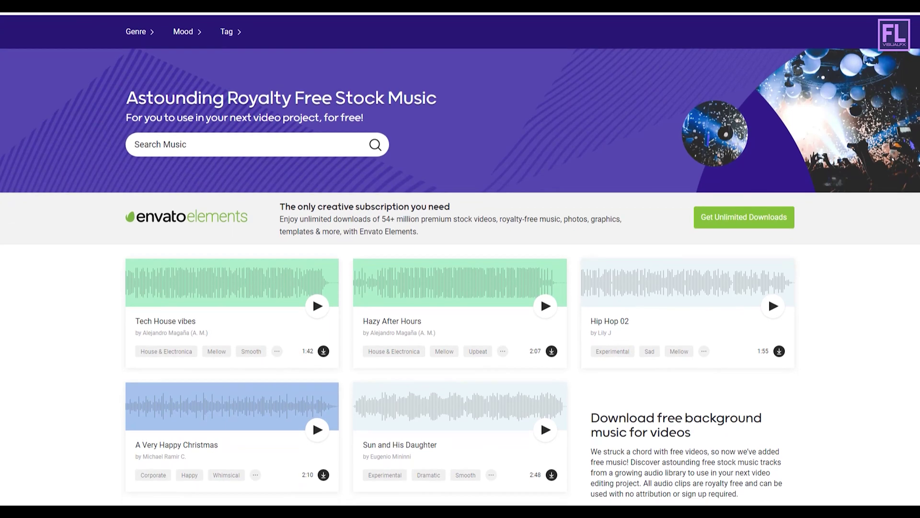
{"action": "scroll", "coordinate": [461, 259], "scroll_direction": "down", "scroll_amount": 1}
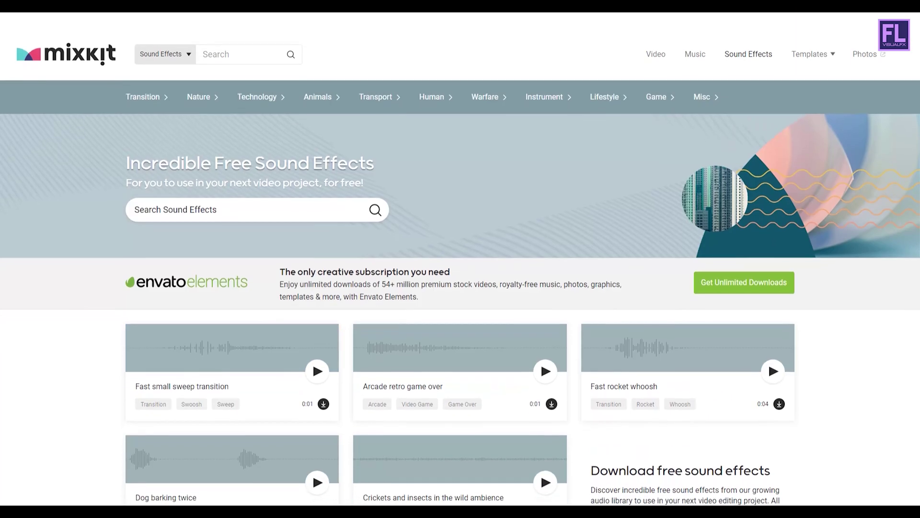
{"action": "scroll", "coordinate": [460, 259], "scroll_direction": "down", "scroll_amount": 1}
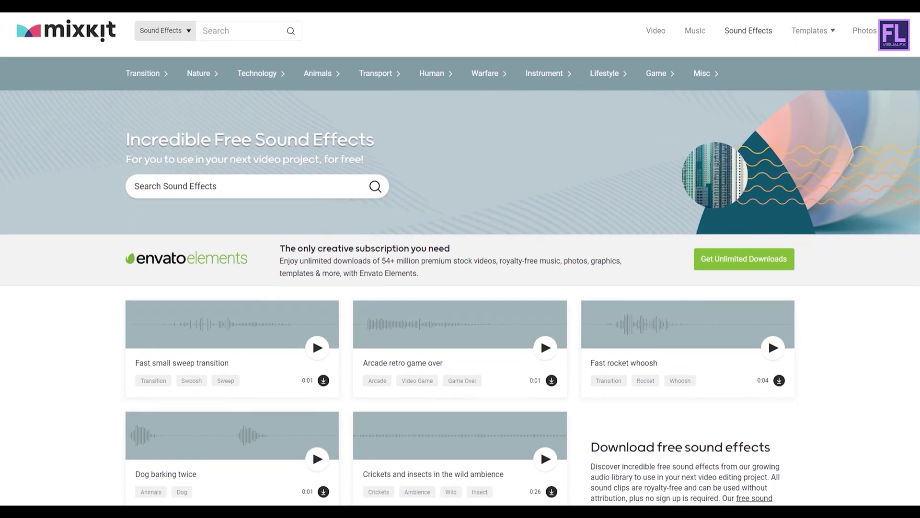
{"action": "scroll", "coordinate": [460, 258], "scroll_direction": "down", "scroll_amount": 1}
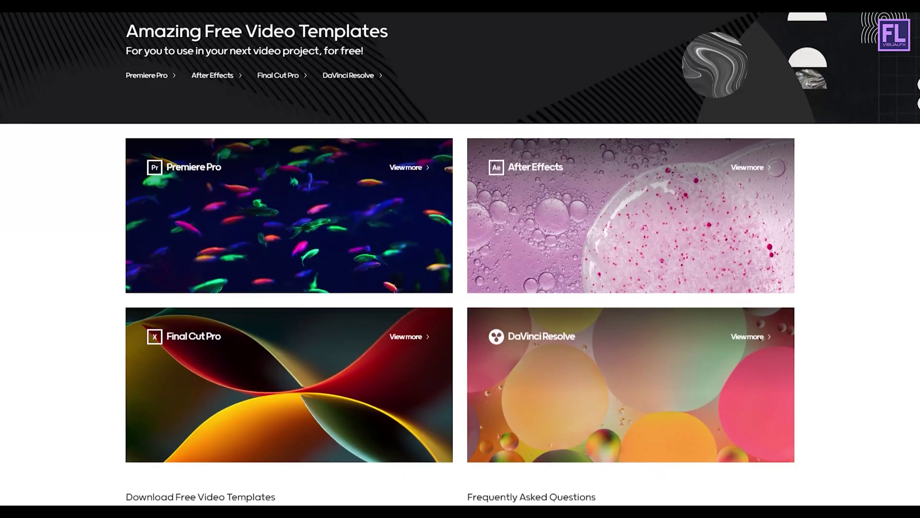
{"action": "scroll", "coordinate": [460, 259], "scroll_direction": "down", "scroll_amount": 1}
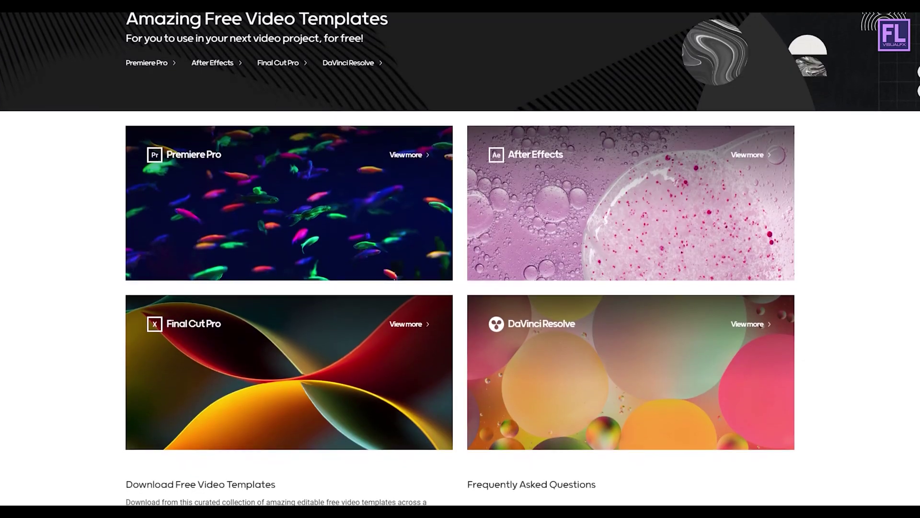
{"action": "scroll", "coordinate": [461, 259], "scroll_direction": "down", "scroll_amount": 1}
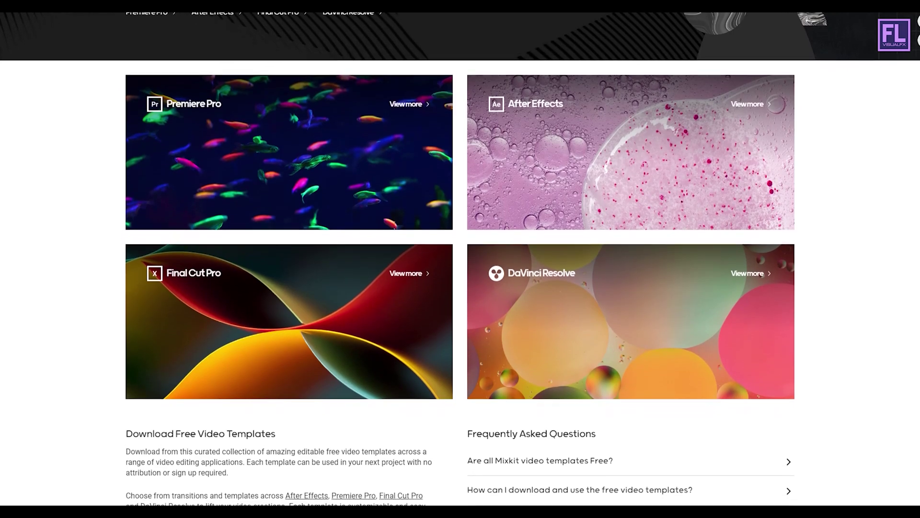
{"action": "scroll", "coordinate": [460, 259], "scroll_direction": "down", "scroll_amount": 1}
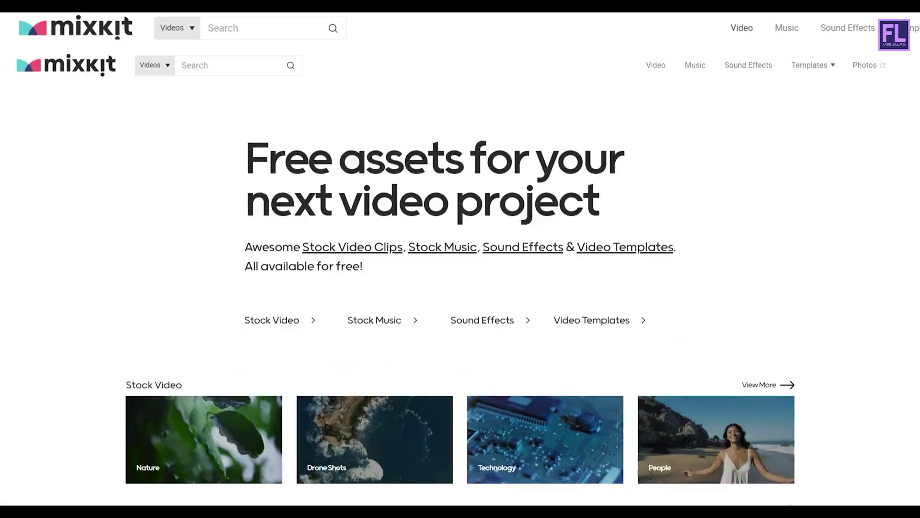
{"action": "scroll", "coordinate": [460, 258], "scroll_direction": "down", "scroll_amount": 2}
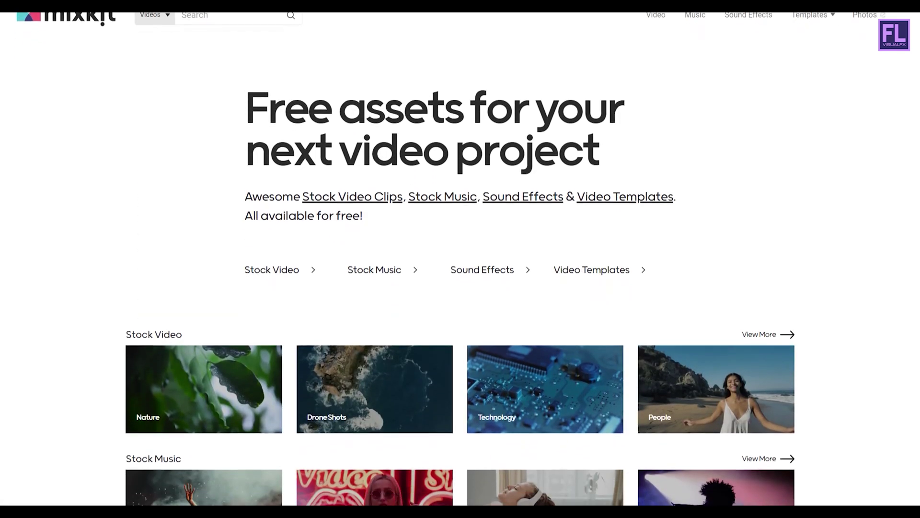
{"action": "scroll", "coordinate": [460, 259], "scroll_direction": "down", "scroll_amount": 2}
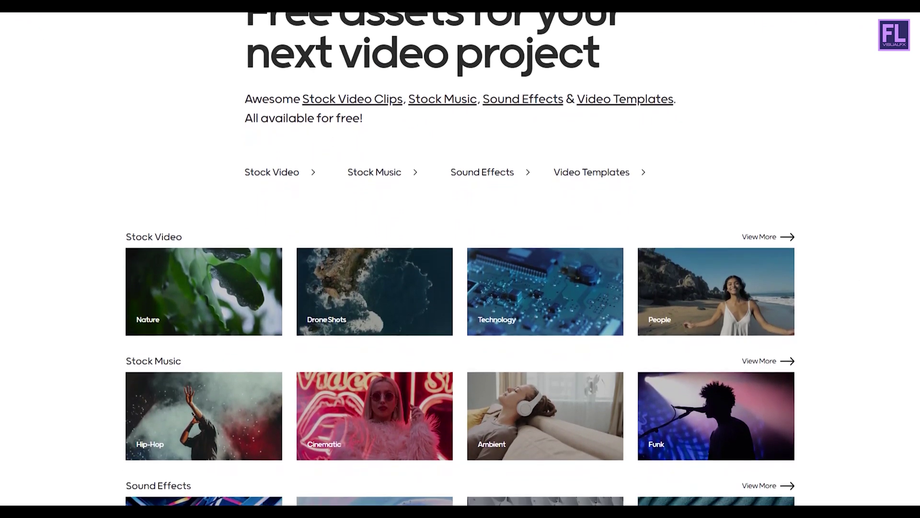
{"action": "scroll", "coordinate": [460, 259], "scroll_direction": "down", "scroll_amount": 2}
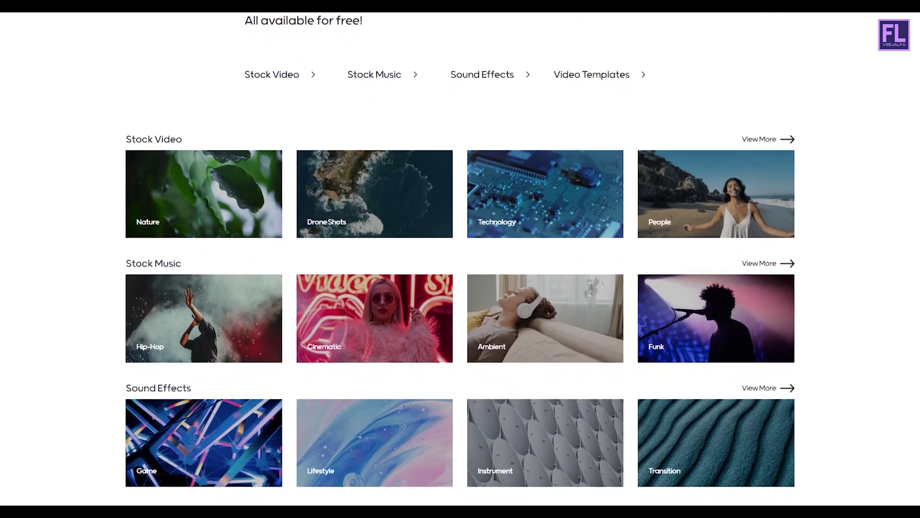
{"action": "scroll", "coordinate": [461, 259], "scroll_direction": "down", "scroll_amount": 1}
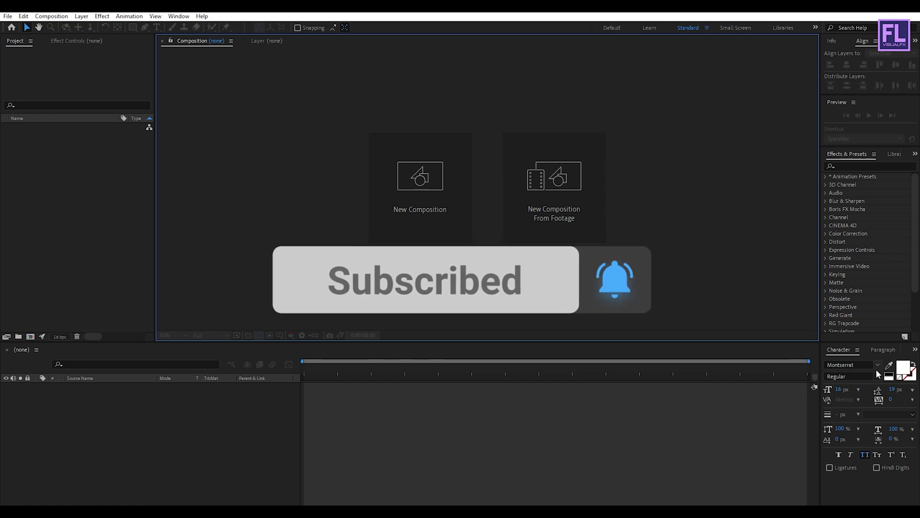
Create a 'Title Animation' composition at HDTV 1080, 29.97 fps, 7 seconds long
{"action": "left_click_drag", "start_coordinate": [841, 393], "coordinate": [873, 391]}
{"action": "left_click", "coordinate": [713, 254]}
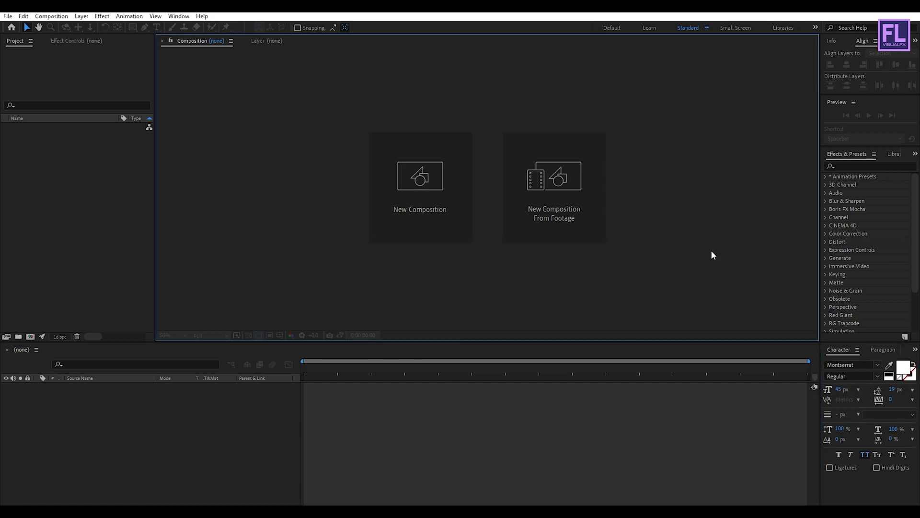
{"action": "left_click", "coordinate": [467, 202]}
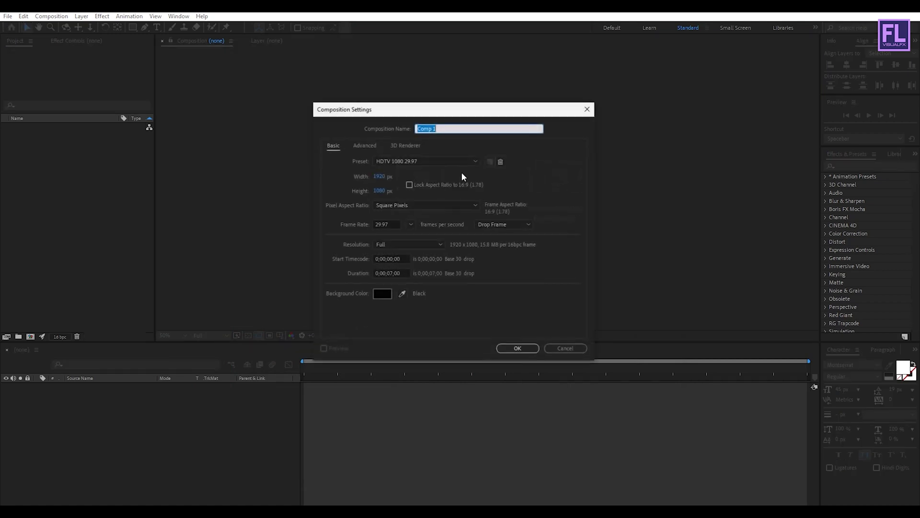
{"action": "type", "text": "Title Animation"}
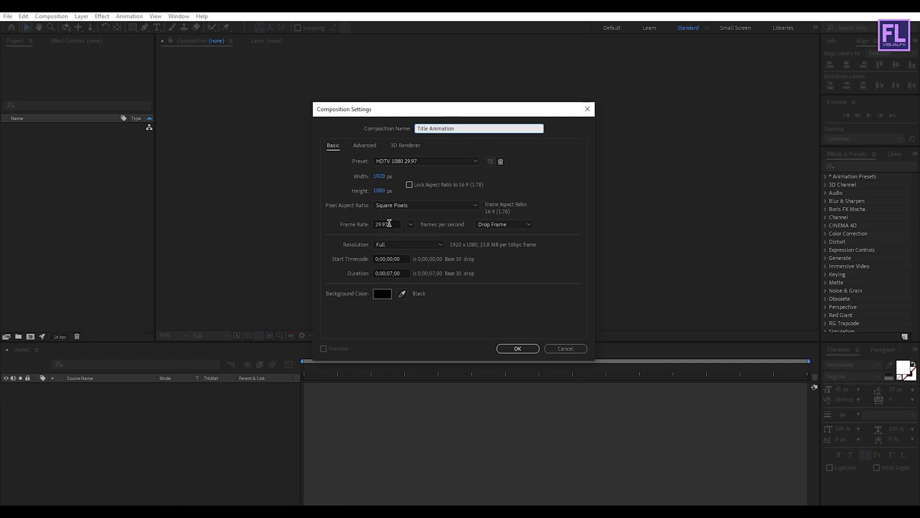
{"action": "left_click", "coordinate": [405, 273]}
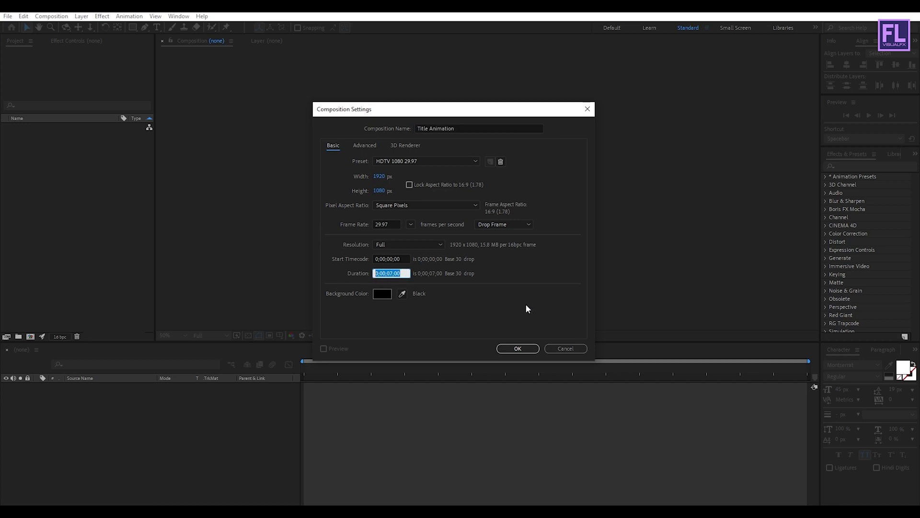
{"action": "left_click", "coordinate": [517, 349]}
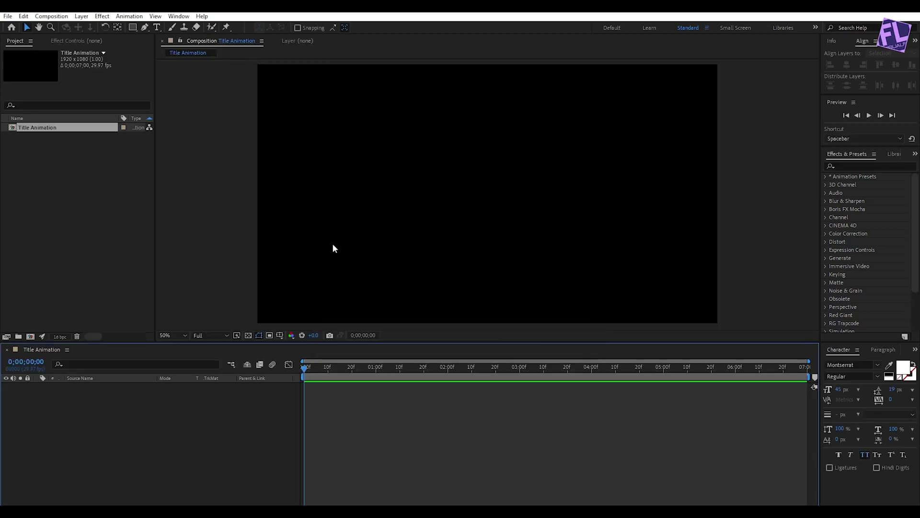
Add a text layer at 115 px reading 'cinematic animation'
{"action": "right_click", "coordinate": [111, 428]}
{"action": "mouse_move", "coordinate": [132, 322]}
{"action": "left_click", "coordinate": [253, 337]}
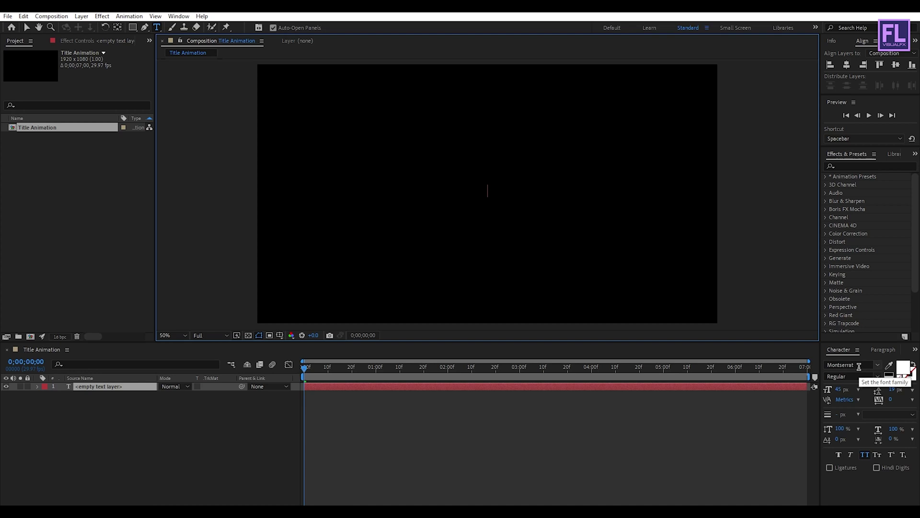
{"action": "left_click_drag", "start_coordinate": [840, 390], "coordinate": [877, 391]}
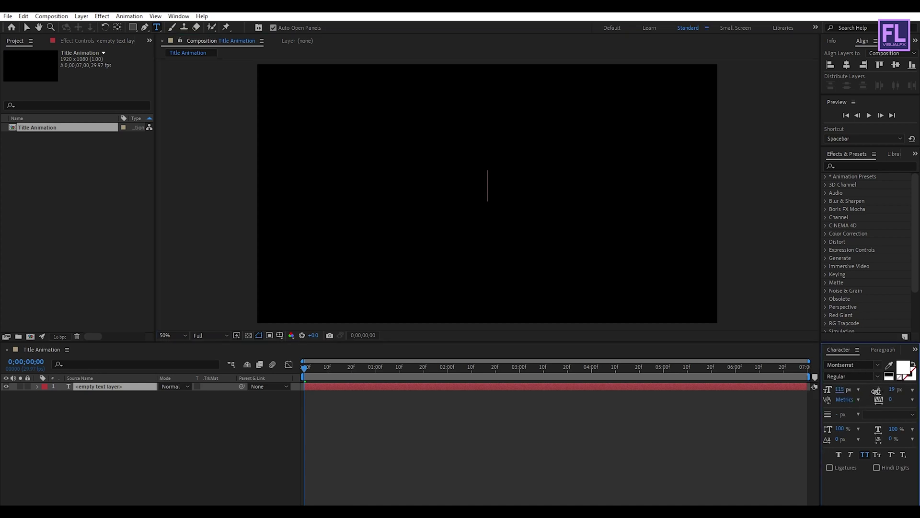
{"action": "type", "text": "cinemat"}
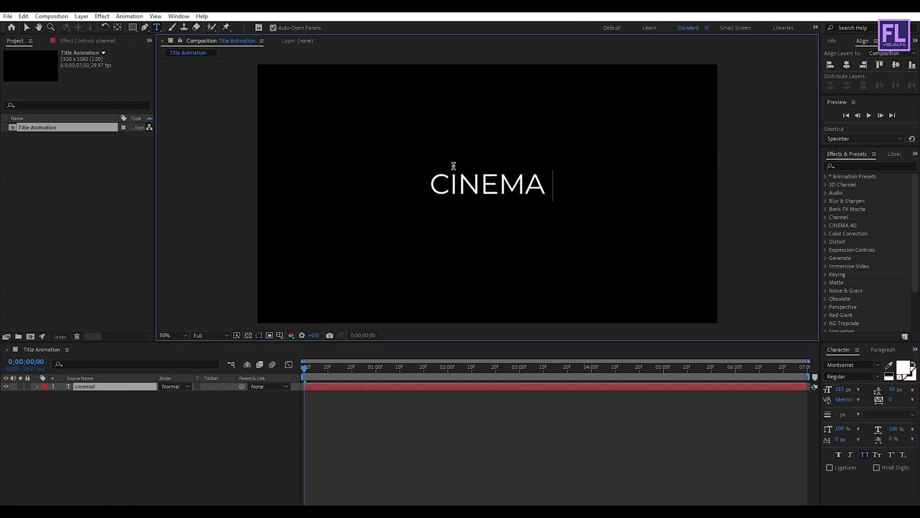
{"action": "type", "text": "ic a"}
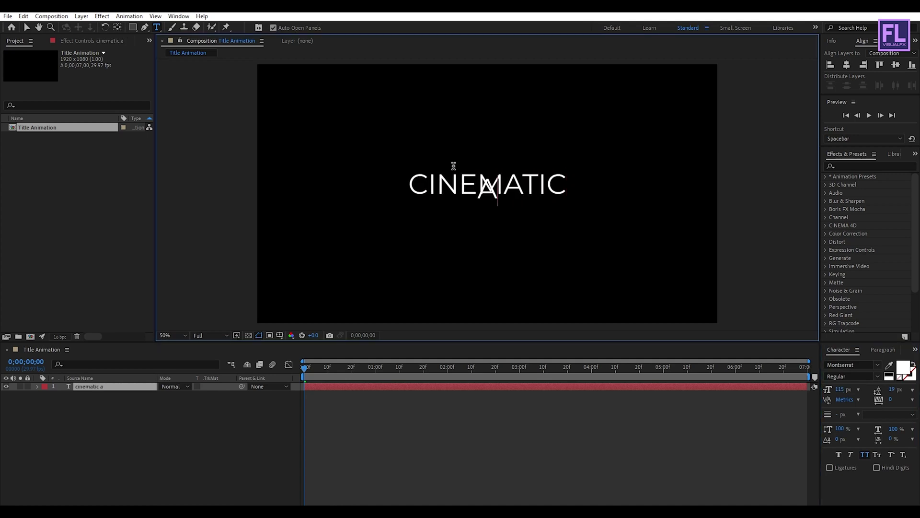
{"action": "type", "text": "nimation"}
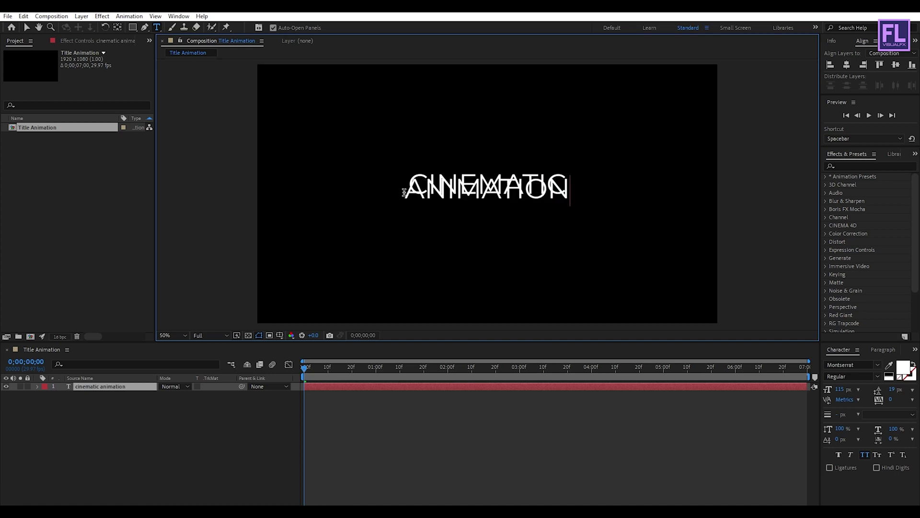
Adjust the leading and shrink the ANIMATION line so it sits just under CINEMATIC
{"action": "key", "text": "ctrl+a"}
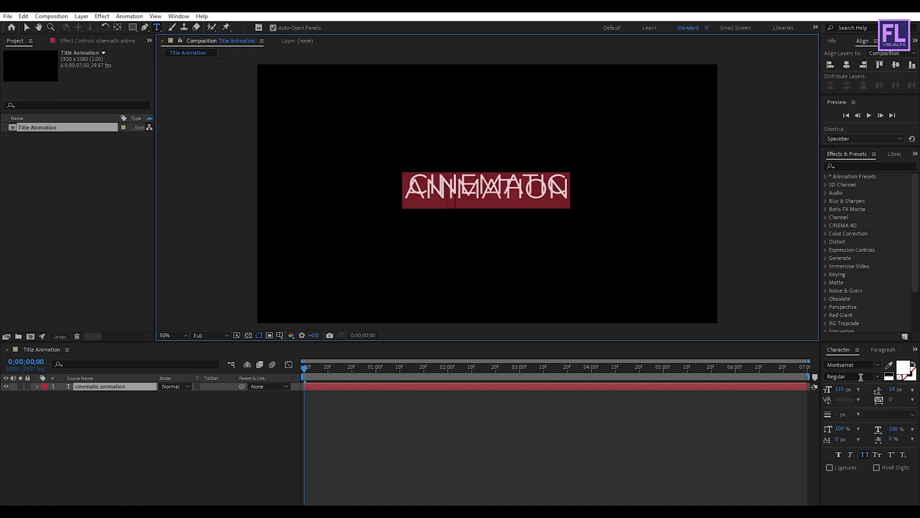
{"action": "left_click_drag", "start_coordinate": [894, 393], "coordinate": [917, 388]}
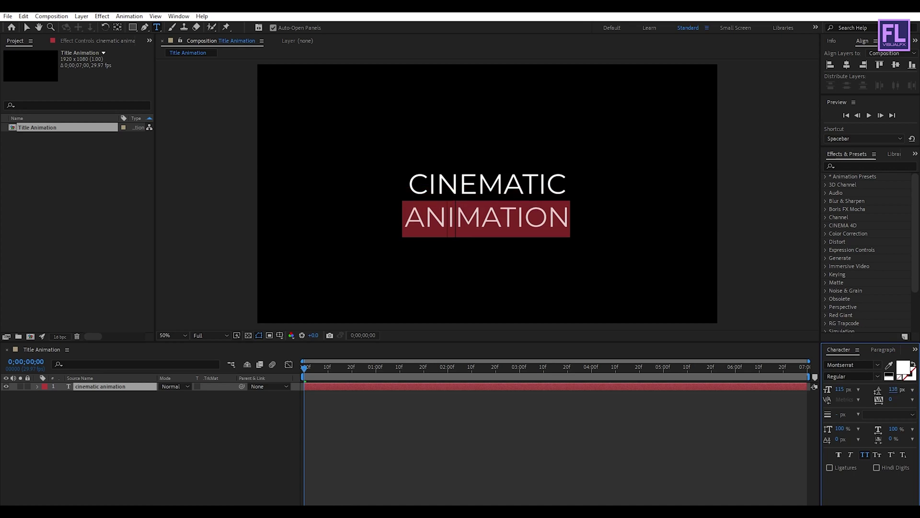
{"action": "left_click_drag", "start_coordinate": [839, 391], "coordinate": [793, 380]}
{"action": "left_click_drag", "start_coordinate": [886, 387], "coordinate": [844, 386]}
{"action": "key", "text": "ctrl+a"}
{"action": "left_click", "coordinate": [190, 449]}
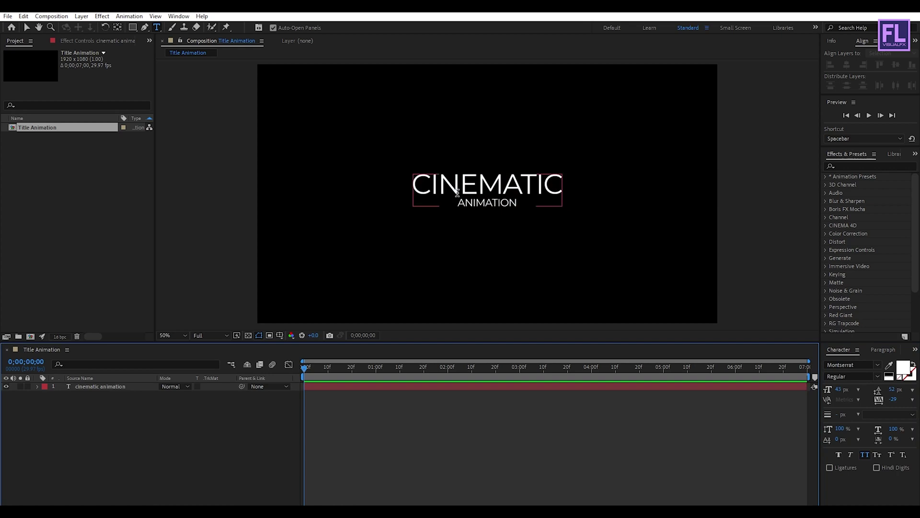
Scale up the title layer and align it to the horizontal and vertical centre of the frame
{"action": "key", "text": "v"}
{"action": "left_click", "coordinate": [493, 184]}
{"action": "left_click_drag", "start_coordinate": [563, 174], "coordinate": [631, 127]}
{"action": "key", "text": "apostrophe"}
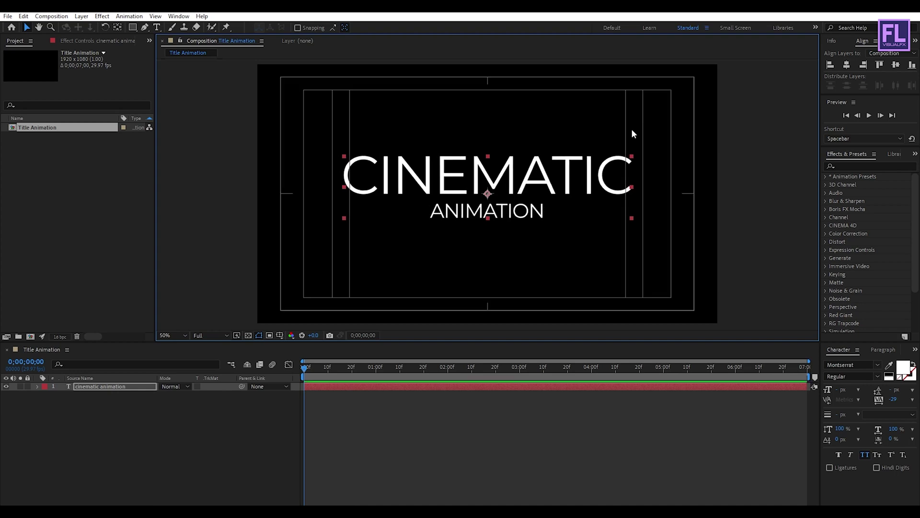
{"action": "left_click_drag", "start_coordinate": [632, 157], "coordinate": [627, 160]}
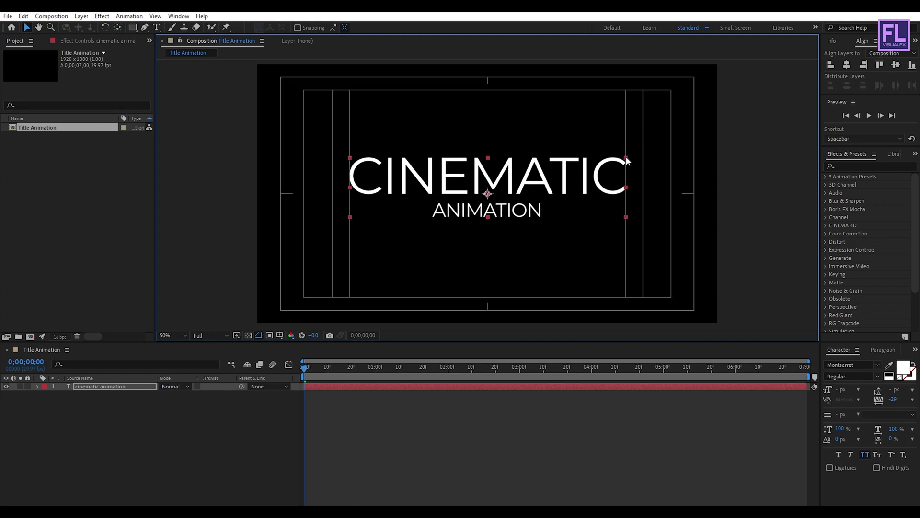
{"action": "left_click", "coordinate": [847, 66]}
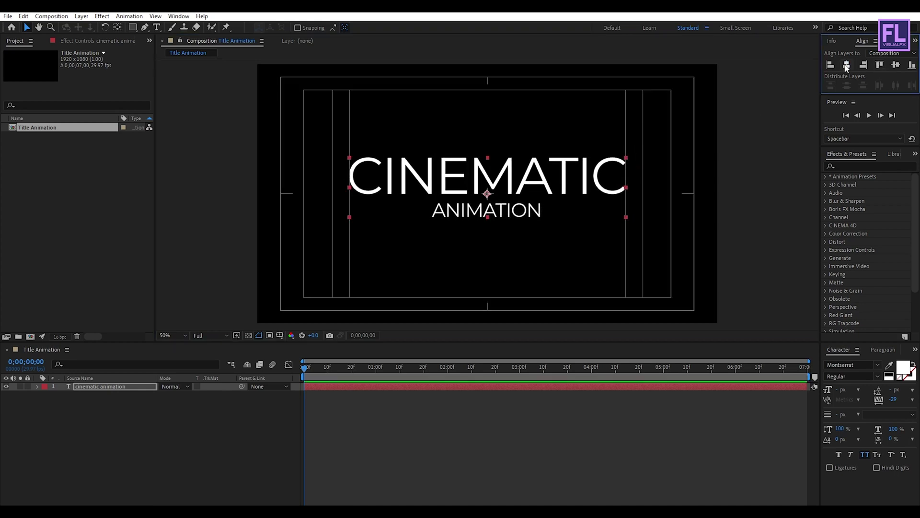
{"action": "left_click", "coordinate": [895, 66]}
{"action": "left_click", "coordinate": [89, 414]}
{"action": "key", "text": "apostrophe"}
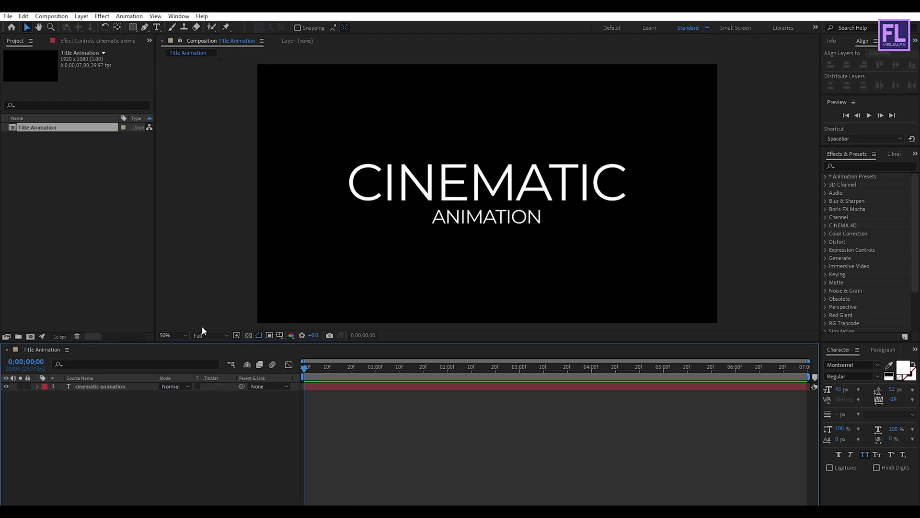
Apply the Increase Tracking preset to the title layer, preview it, and reveal its Tracking Amount keyframes
{"action": "left_click", "coordinate": [850, 165]}
{"action": "type", "text": "i"}
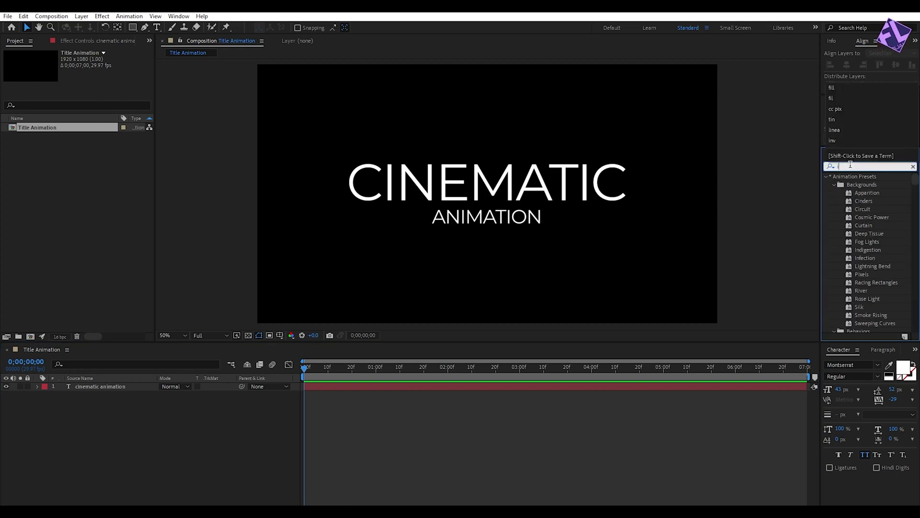
{"action": "type", "text": "ncre"}
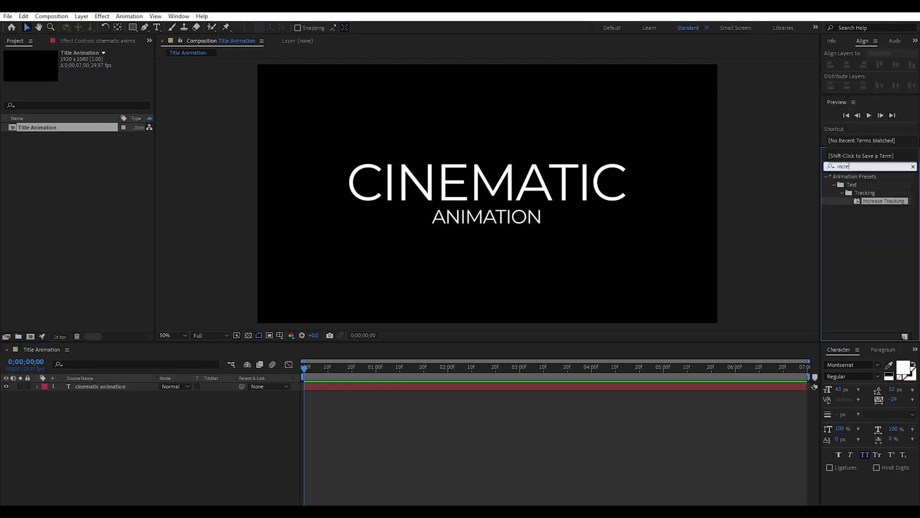
{"action": "left_click", "coordinate": [878, 202]}
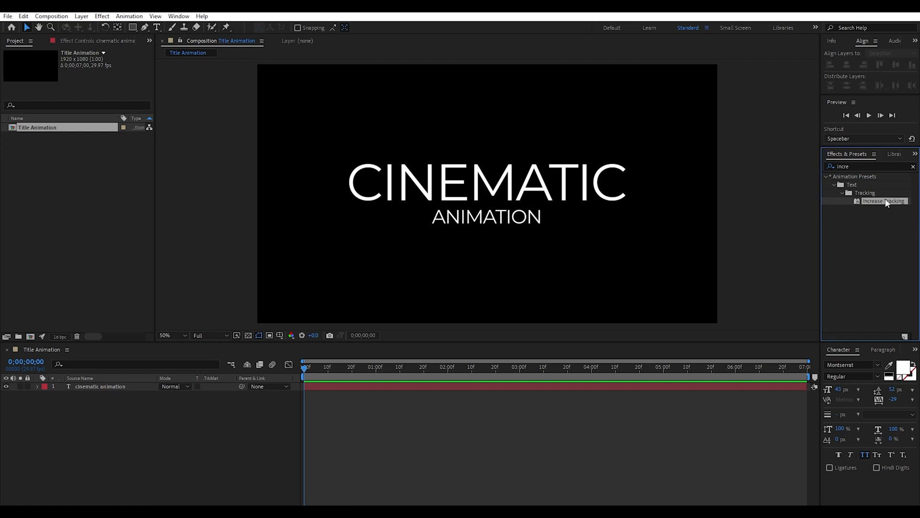
{"action": "left_click_drag", "start_coordinate": [887, 204], "coordinate": [105, 388]}
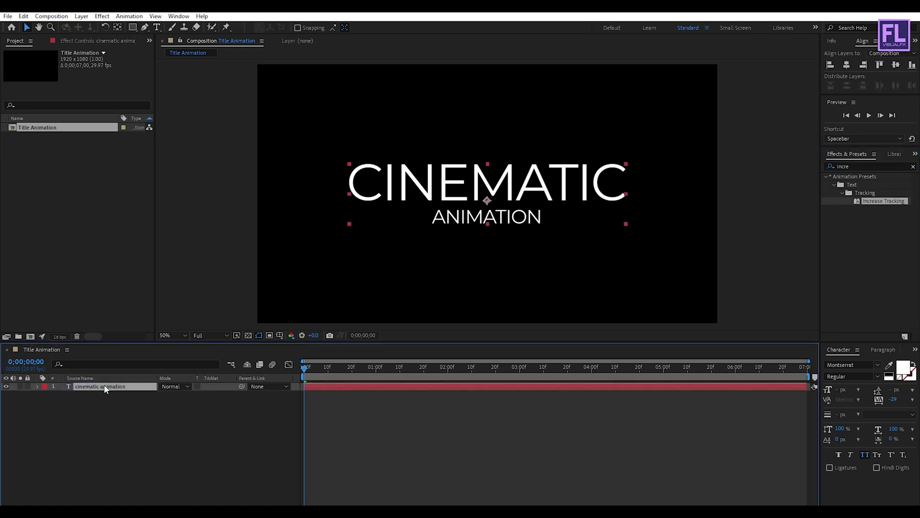
{"action": "key", "text": "space"}
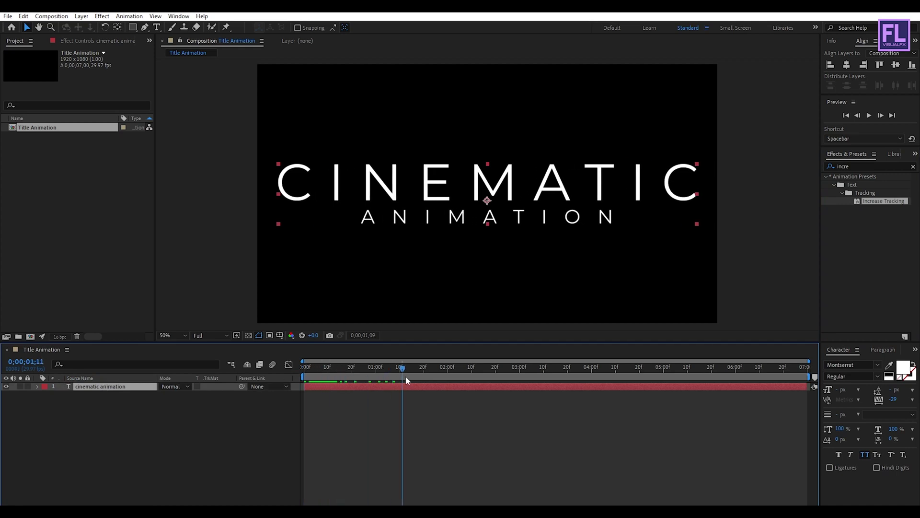
{"action": "key", "text": "space"}
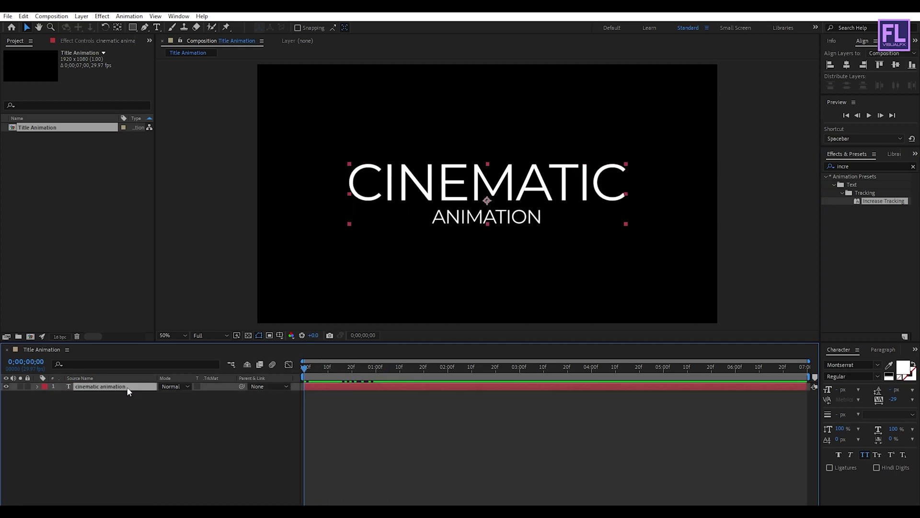
{"action": "key", "text": "u"}
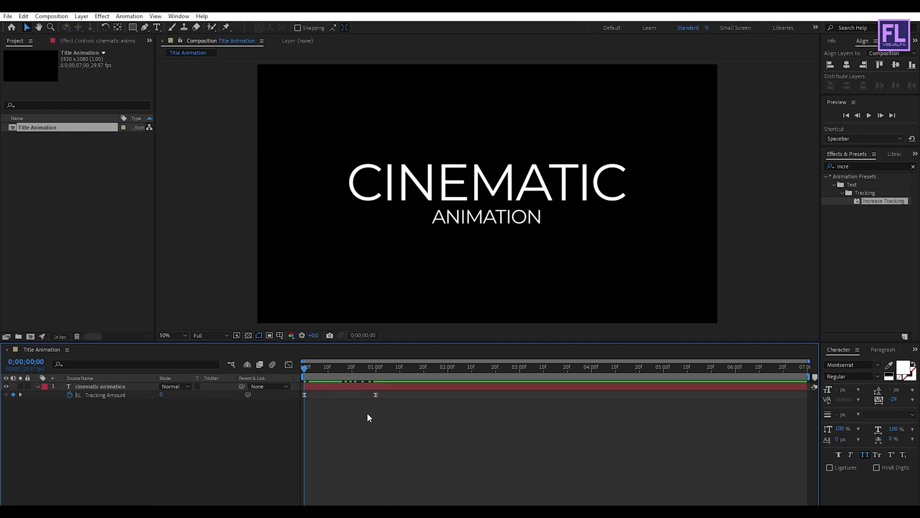
Move the last Tracking Amount keyframe to the comp end and set its value to 10
{"action": "left_click_drag", "start_coordinate": [375, 395], "coordinate": [675, 395]}
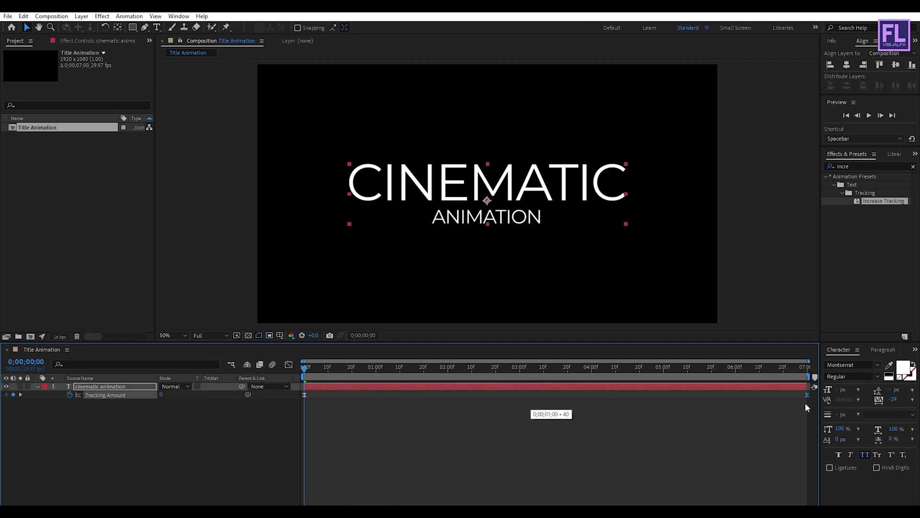
{"action": "left_click", "coordinate": [807, 377]}
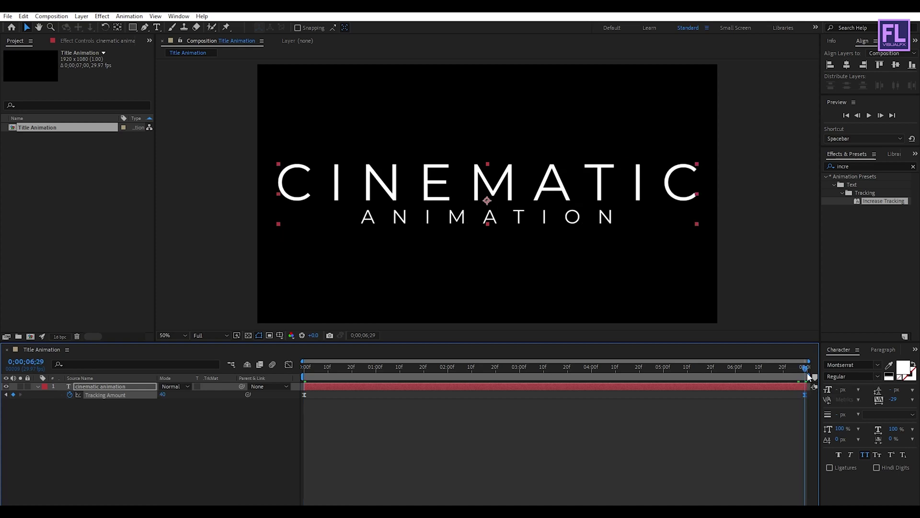
{"action": "key", "text": "space"}
{"action": "double_click", "coordinate": [804, 394]}
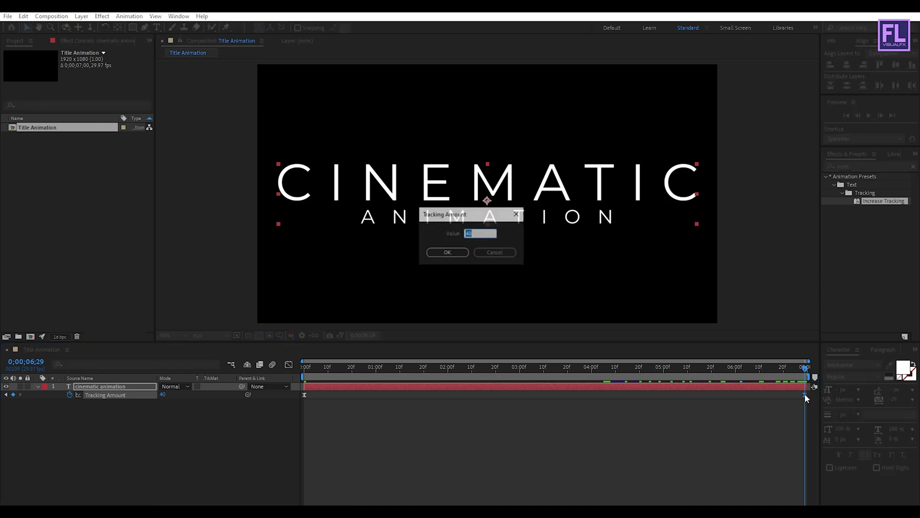
{"action": "type", "text": "10"}
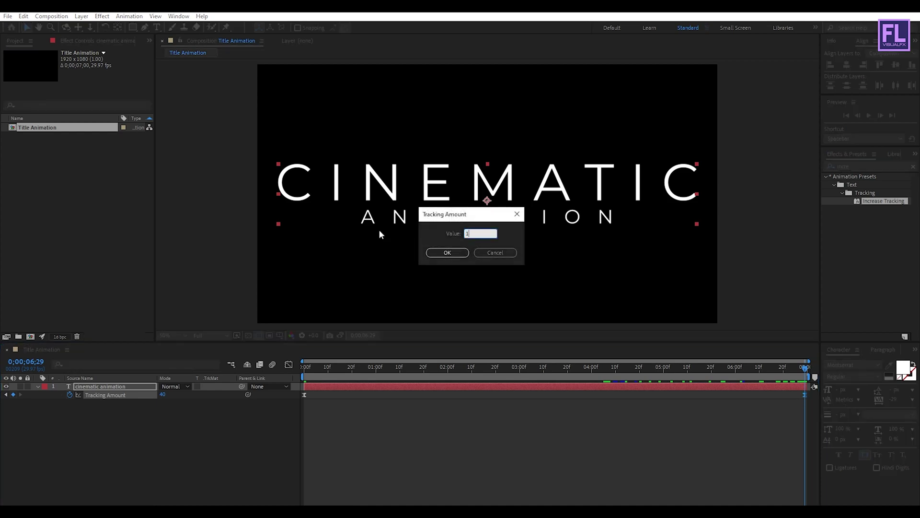
{"action": "left_click", "coordinate": [449, 254]}
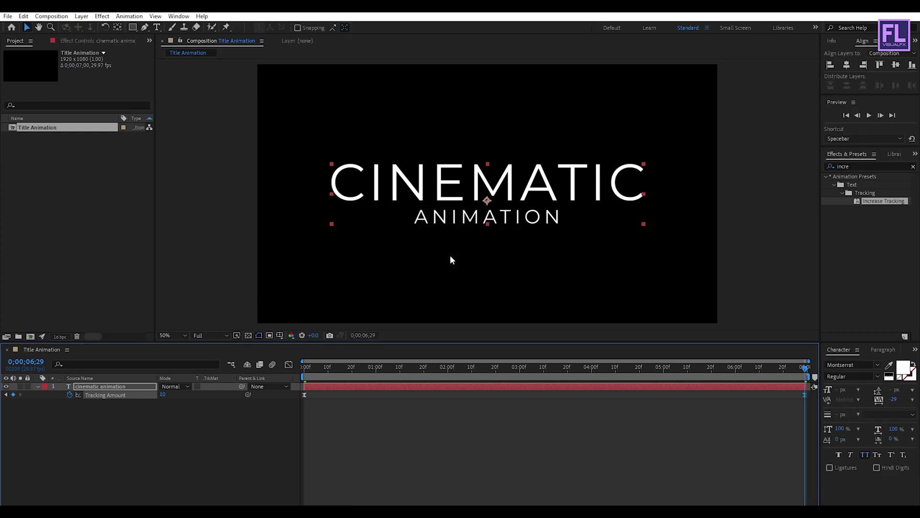
{"action": "key", "text": "space"}
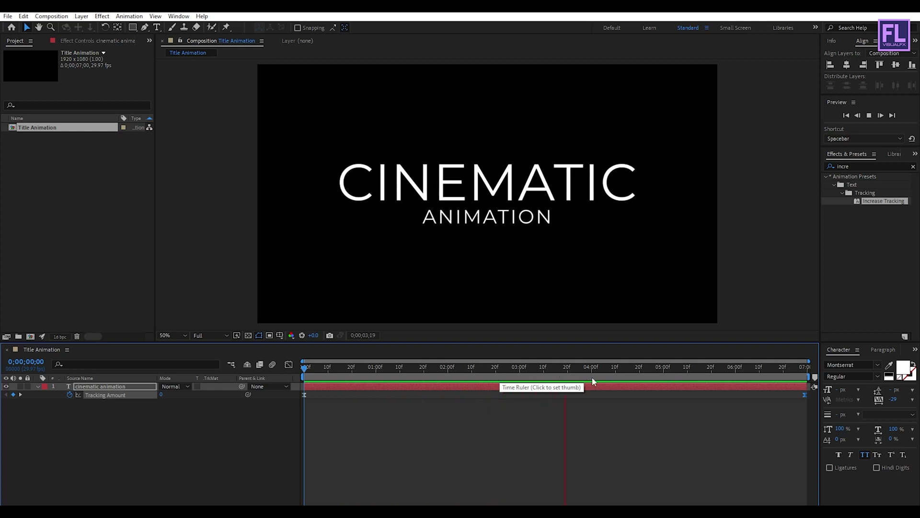
{"action": "key", "text": "space"}
Collapse the title layer's properties and hide the layer
{"action": "left_click_drag", "start_coordinate": [531, 375], "coordinate": [560, 376]}
{"action": "left_click", "coordinate": [92, 411]}
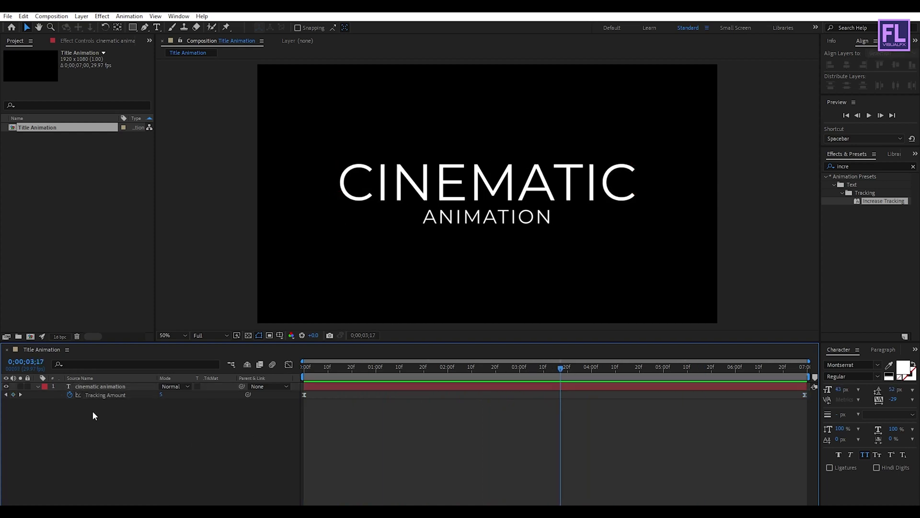
{"action": "left_click", "coordinate": [38, 386]}
{"action": "left_click", "coordinate": [71, 417]}
{"action": "left_click", "coordinate": [6, 387]}
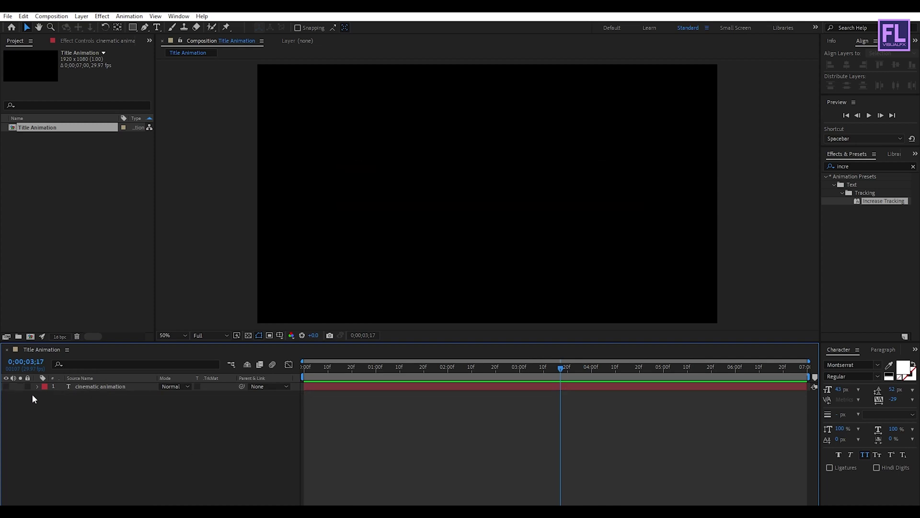
Add a default black solid above the title and search Effects & Presets for 'saber'
{"action": "right_click", "coordinate": [82, 423]}
{"action": "mouse_move", "coordinate": [113, 318]}
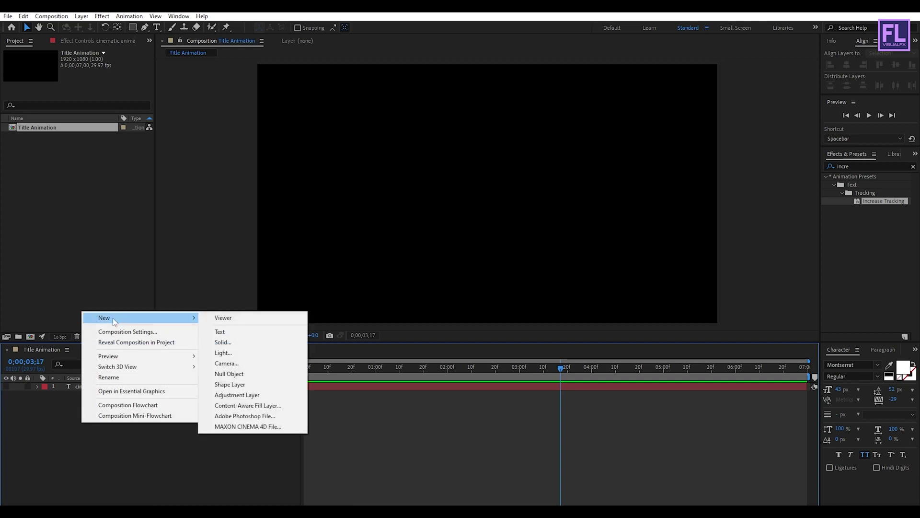
{"action": "left_click", "coordinate": [222, 342]}
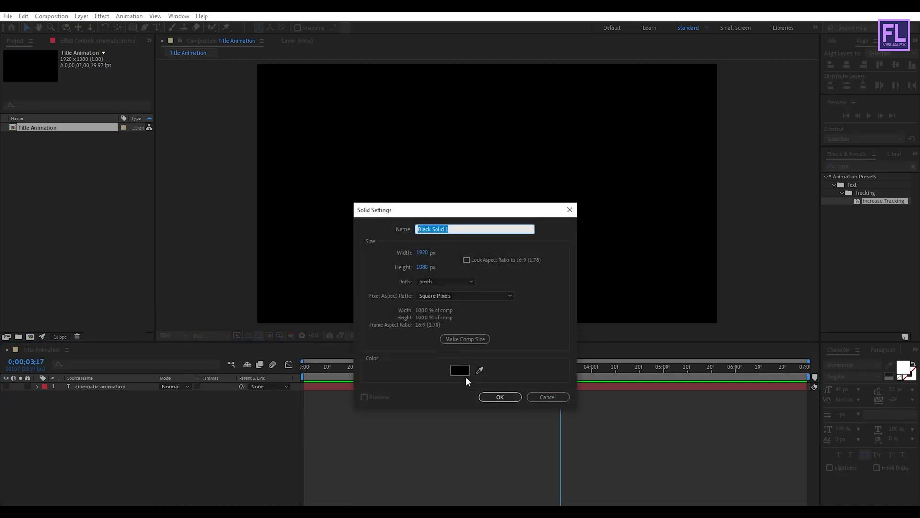
{"action": "left_click", "coordinate": [504, 397]}
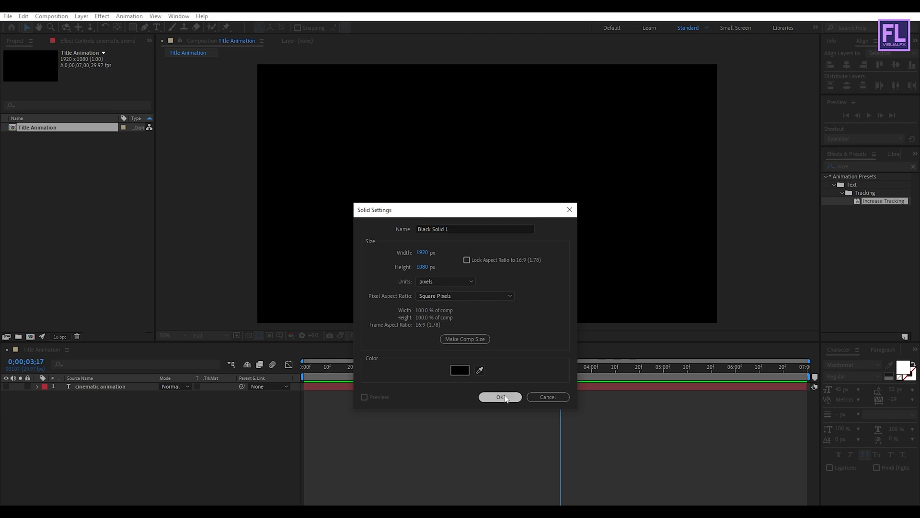
{"action": "left_click", "coordinate": [857, 169]}
{"action": "type", "text": "saber"}
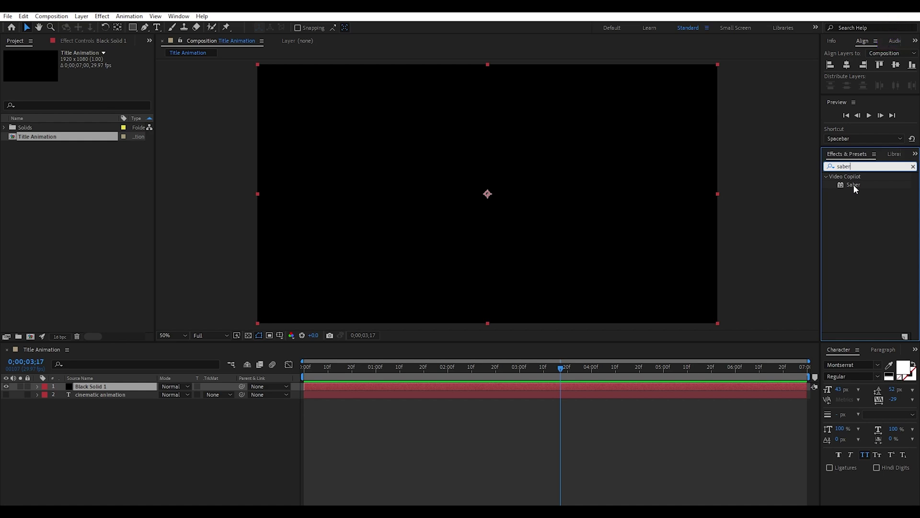
Apply Saber to Black Solid 1 with a violet-blue glow, Glow Spread 0.46 and Core Size 2.70
{"action": "left_click_drag", "start_coordinate": [853, 185], "coordinate": [98, 386]}
{"action": "left_click_drag", "start_coordinate": [456, 376], "coordinate": [405, 375]}
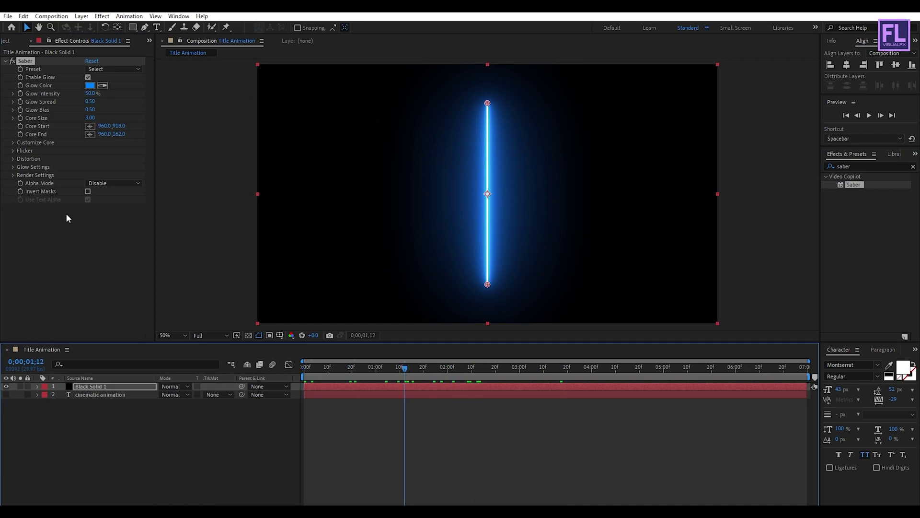
{"action": "left_click", "coordinate": [89, 88]}
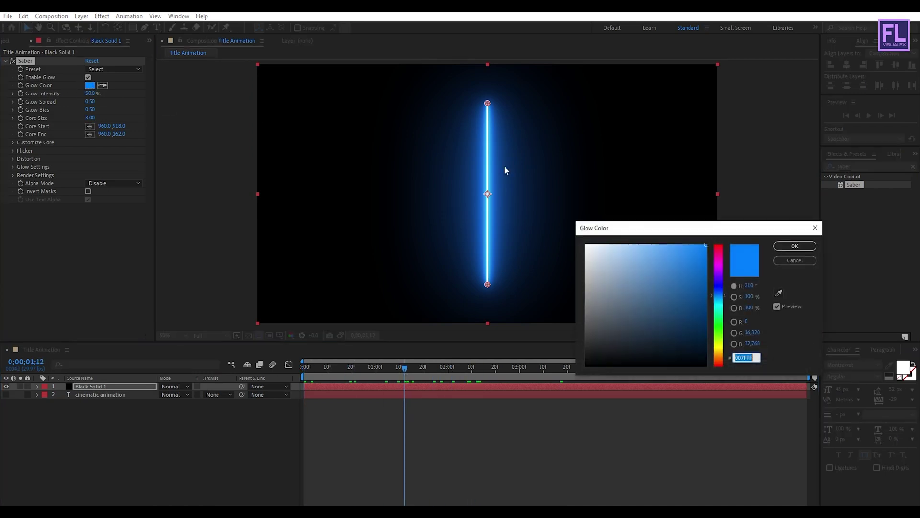
{"action": "left_click_drag", "start_coordinate": [725, 300], "coordinate": [724, 290]}
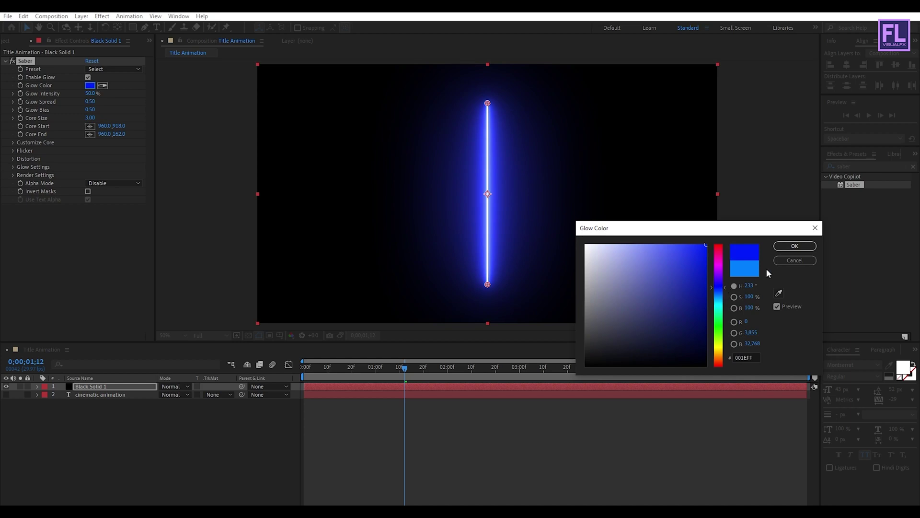
{"action": "left_click", "coordinate": [795, 246]}
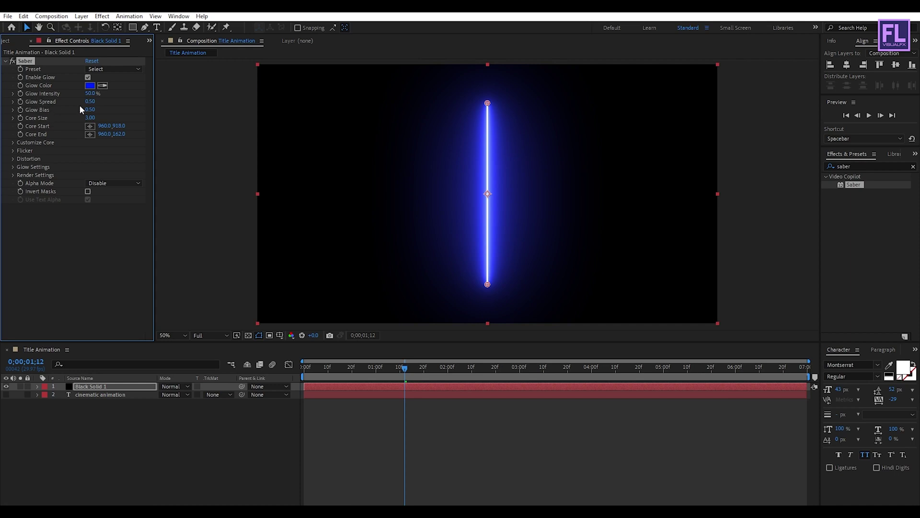
{"action": "left_click_drag", "start_coordinate": [93, 103], "coordinate": [90, 106]}
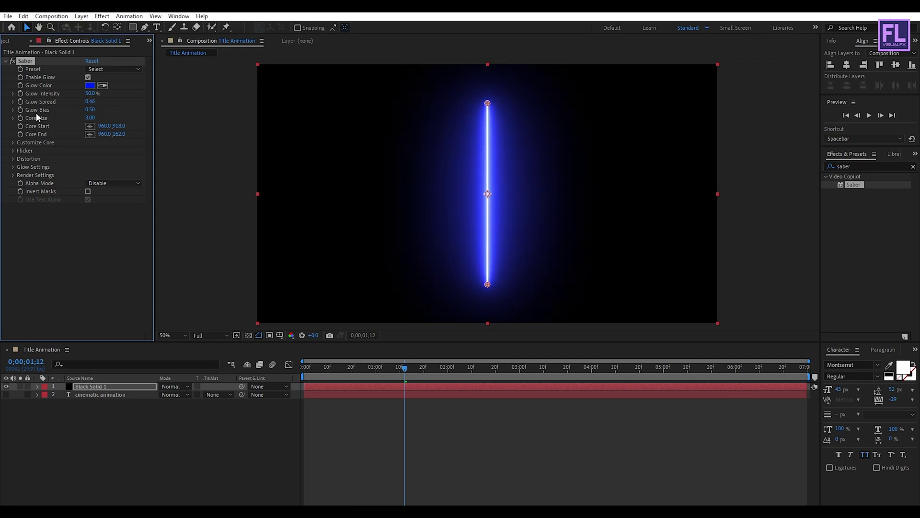
{"action": "mouse_move", "coordinate": [89, 118]}
{"action": "left_mouse_down"}
{"action": "mouse_move", "coordinate": [79, 118]}
{"action": "mouse_move", "coordinate": [92, 122]}
{"action": "left_mouse_up"}
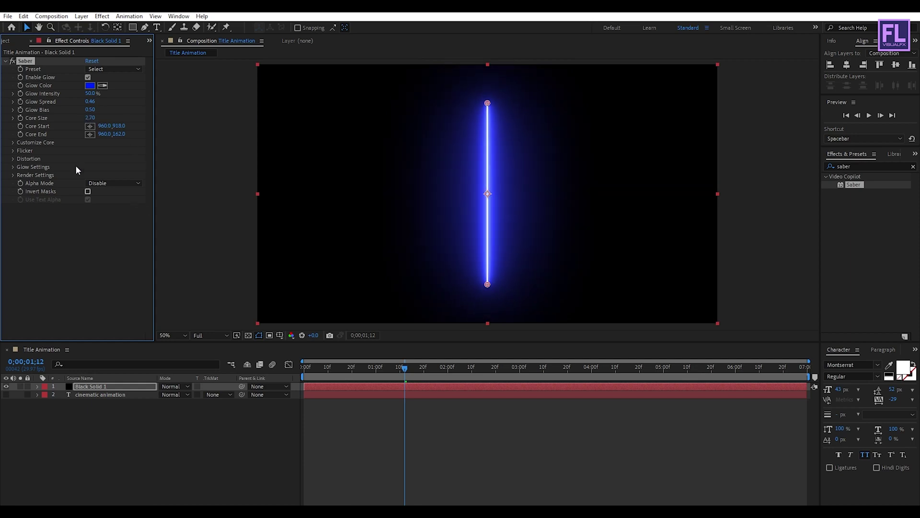
Set Saber's Core Type to Text Layer on '2. cinematic animation' with Start Size 0%
{"action": "left_click", "coordinate": [11, 141]}
{"action": "left_click", "coordinate": [122, 151]}
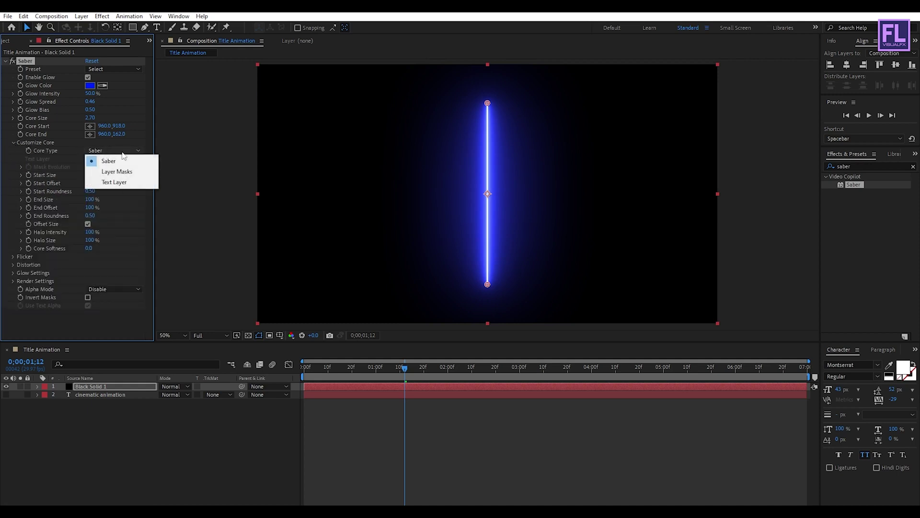
{"action": "left_click", "coordinate": [129, 184]}
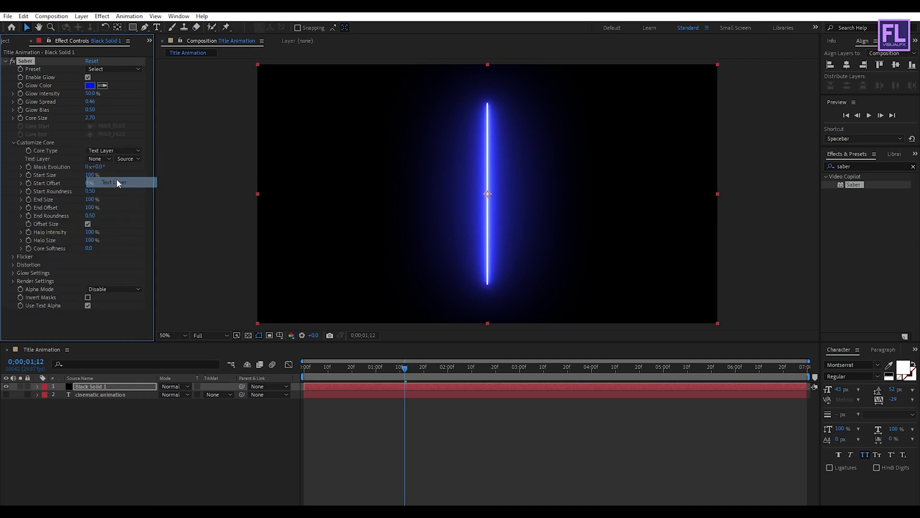
{"action": "left_click", "coordinate": [100, 159]}
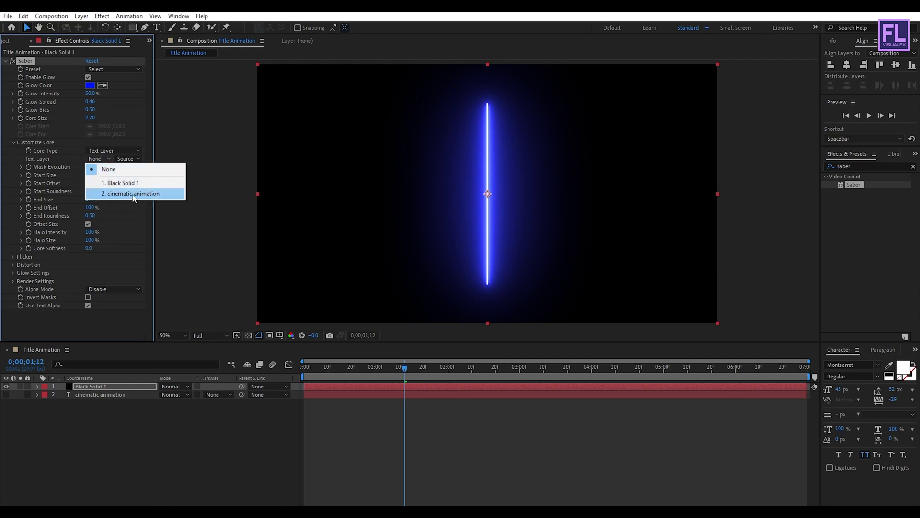
{"action": "left_click", "coordinate": [151, 193]}
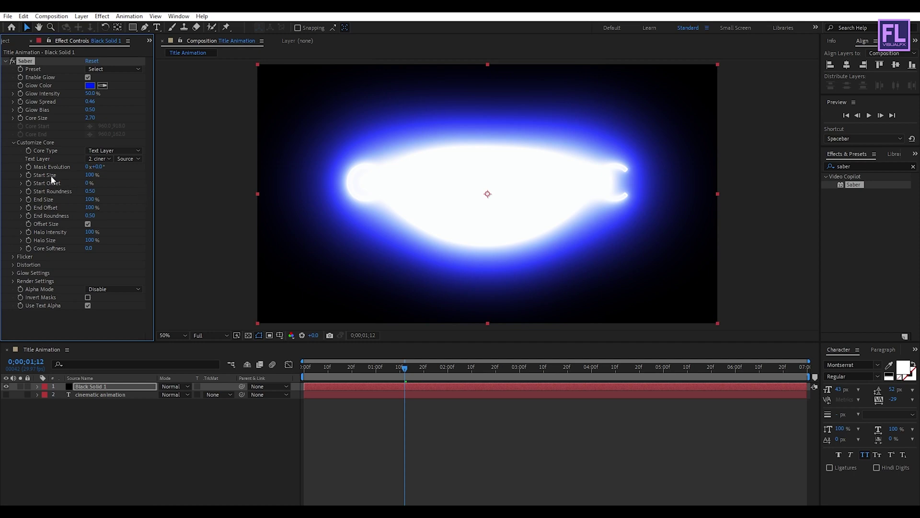
{"action": "left_click_drag", "start_coordinate": [91, 175], "coordinate": [2, 180]}
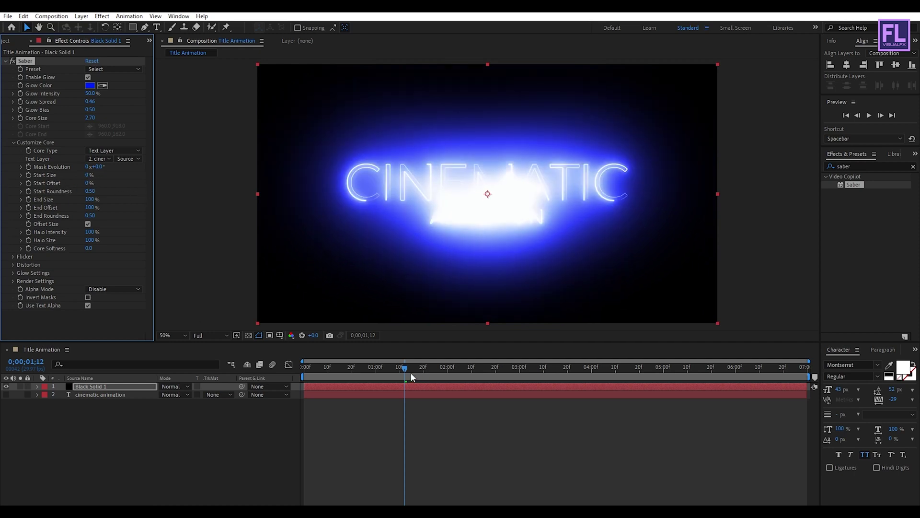
{"action": "left_click_drag", "start_coordinate": [406, 369], "coordinate": [292, 370]}
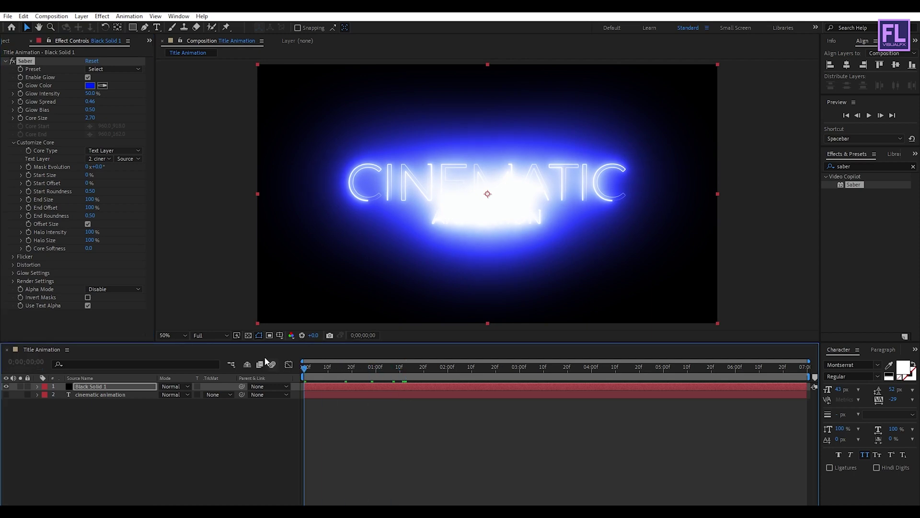
Keyframe Saber's Start Offset and End Offset at 50% at the start
{"action": "left_click", "coordinate": [28, 183]}
{"action": "left_click", "coordinate": [29, 207]}
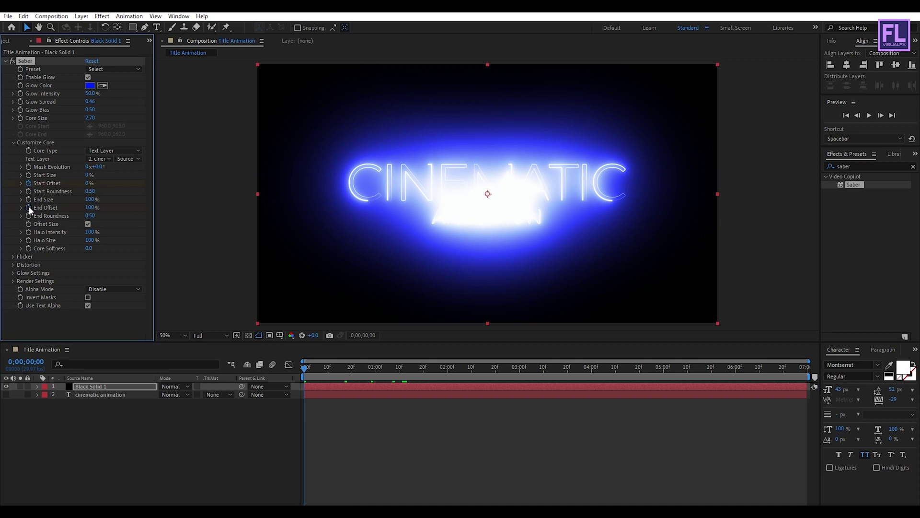
{"action": "left_click", "coordinate": [89, 182]}
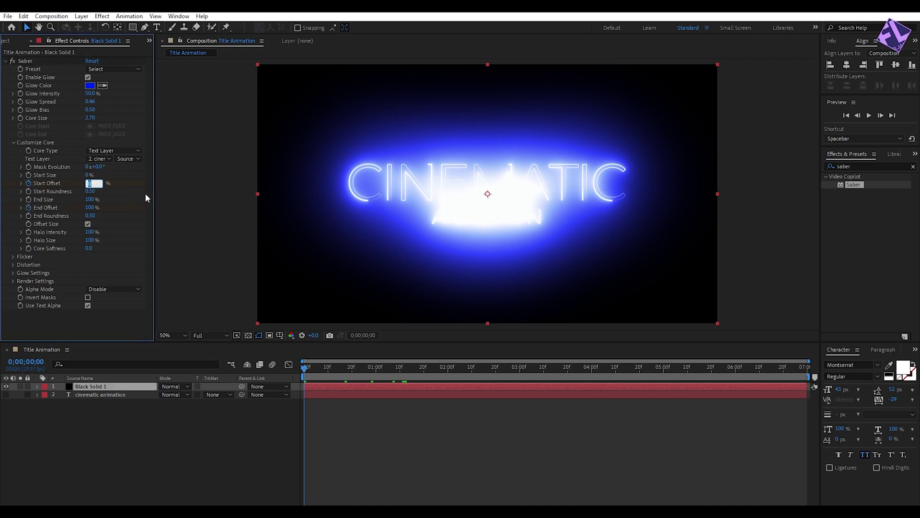
{"action": "type", "text": "50"}
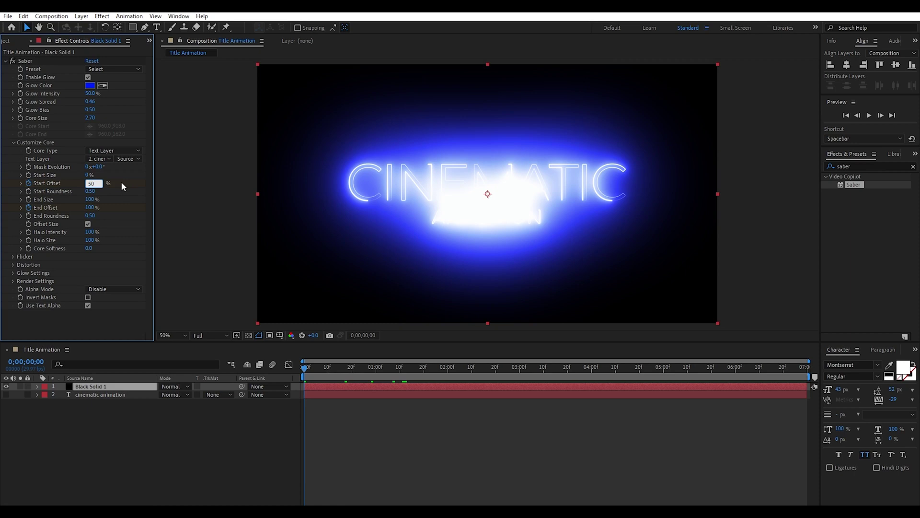
{"action": "key", "text": "Return"}
{"action": "left_click", "coordinate": [92, 208]}
{"action": "type", "text": "5"}
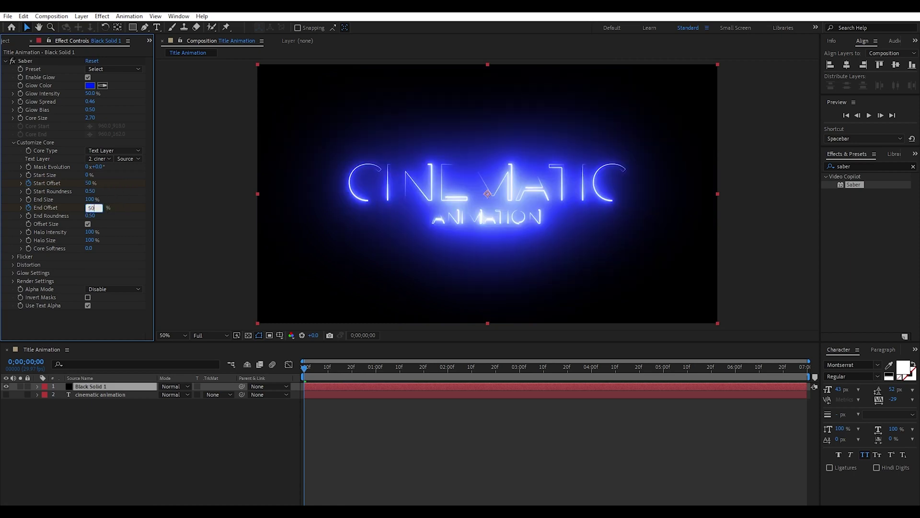
{"action": "type", "text": "0"}
{"action": "key", "text": "Return"}
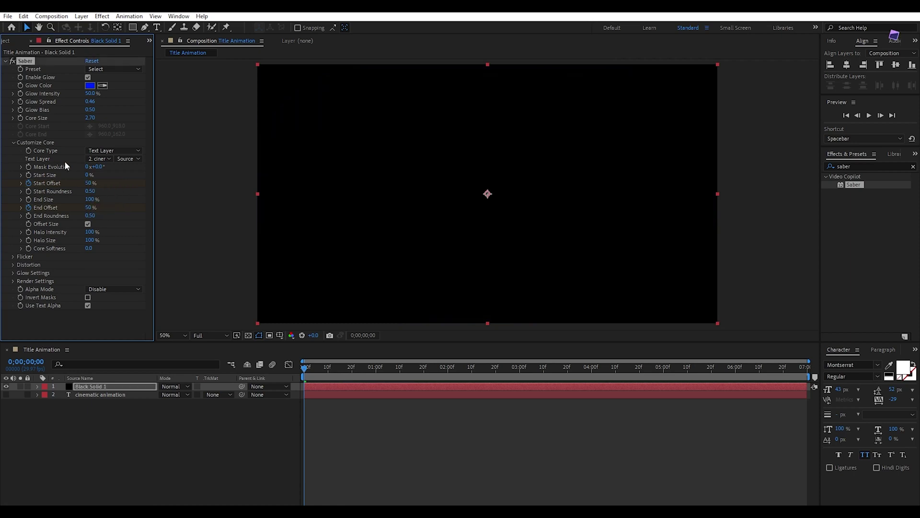
Set both offsets to 100% at the comp end and Easy Ease all four keyframes
{"action": "left_click", "coordinate": [113, 387]}
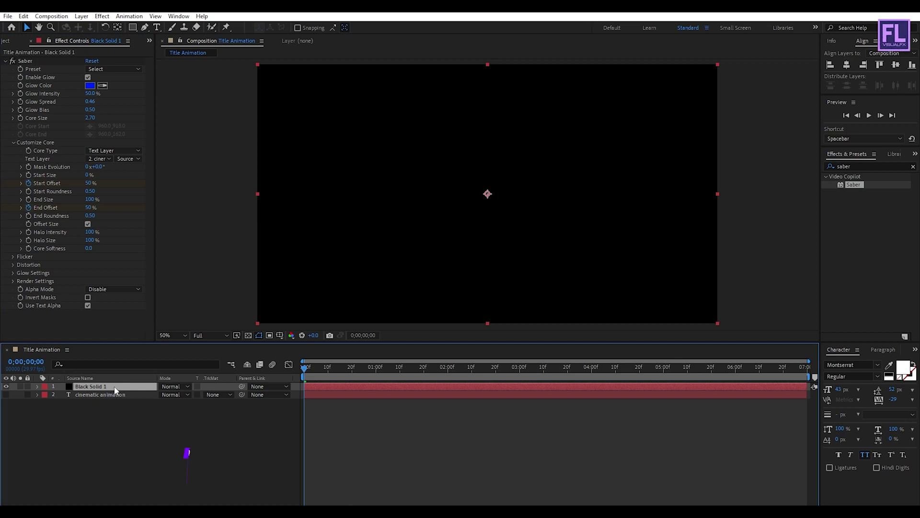
{"action": "key", "text": "u"}
{"action": "left_click_drag", "start_coordinate": [323, 369], "coordinate": [815, 380]}
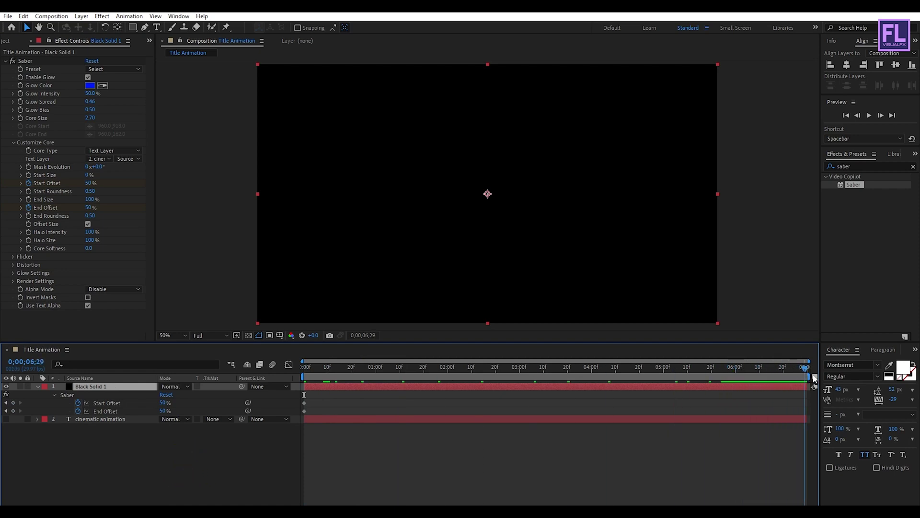
{"action": "left_click", "coordinate": [152, 427]}
{"action": "left_click_drag", "start_coordinate": [163, 404], "coordinate": [294, 410]}
{"action": "left_click_drag", "start_coordinate": [165, 410], "coordinate": [197, 411]}
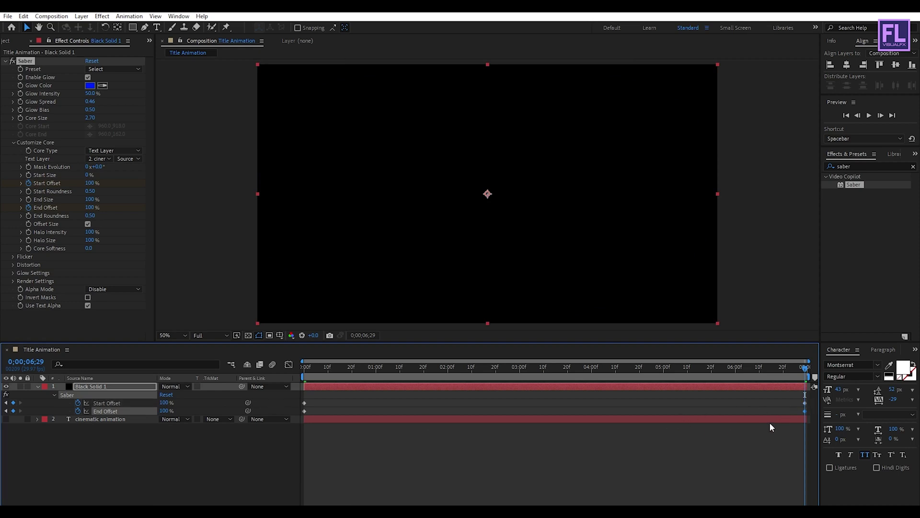
{"action": "left_click_drag", "start_coordinate": [807, 399], "coordinate": [299, 413]}
{"action": "key", "text": "F9"}
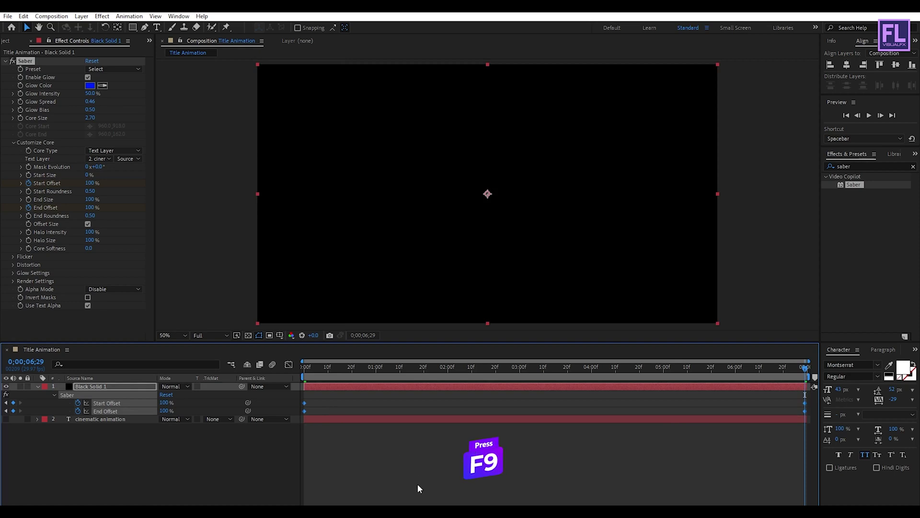
Delay the first Start Offset keyframe to about 2;19 and preview the glow
{"action": "left_click", "coordinate": [369, 460]}
{"action": "left_click_drag", "start_coordinate": [353, 366], "coordinate": [440, 367]}
{"action": "left_click", "coordinate": [305, 404]}
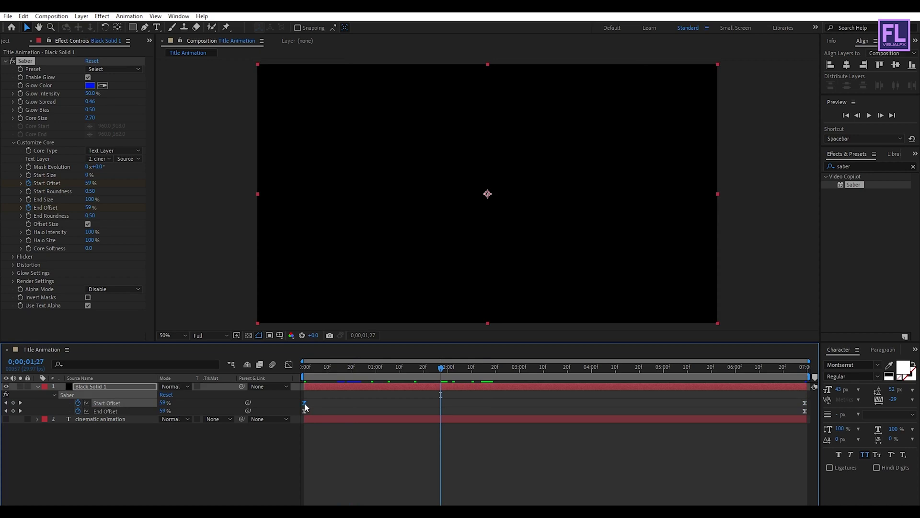
{"action": "left_click_drag", "start_coordinate": [305, 405], "coordinate": [481, 408]}
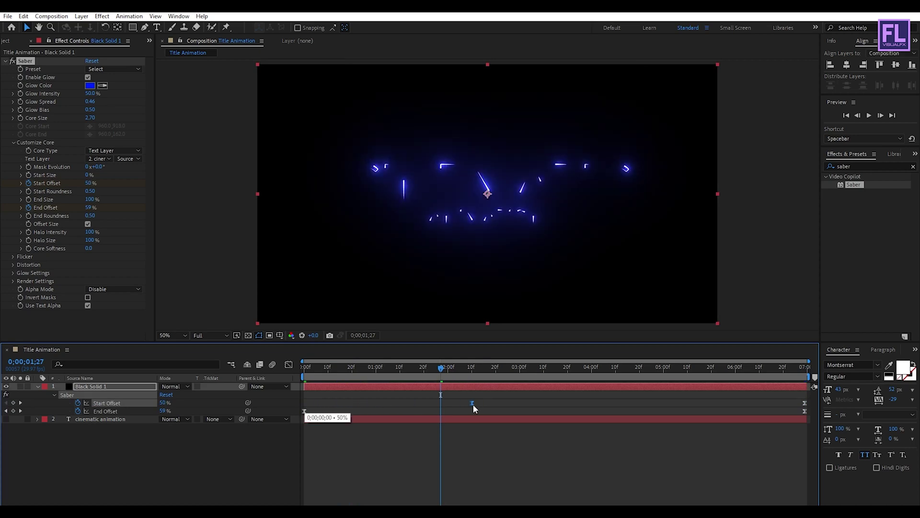
{"action": "left_click_drag", "start_coordinate": [492, 402], "coordinate": [491, 402]}
{"action": "mouse_move", "coordinate": [441, 377]}
{"action": "left_mouse_down"}
{"action": "mouse_move", "coordinate": [295, 377]}
{"action": "mouse_move", "coordinate": [683, 376]}
{"action": "mouse_move", "coordinate": [423, 390]}
{"action": "mouse_move", "coordinate": [577, 395]}
{"action": "left_mouse_up"}
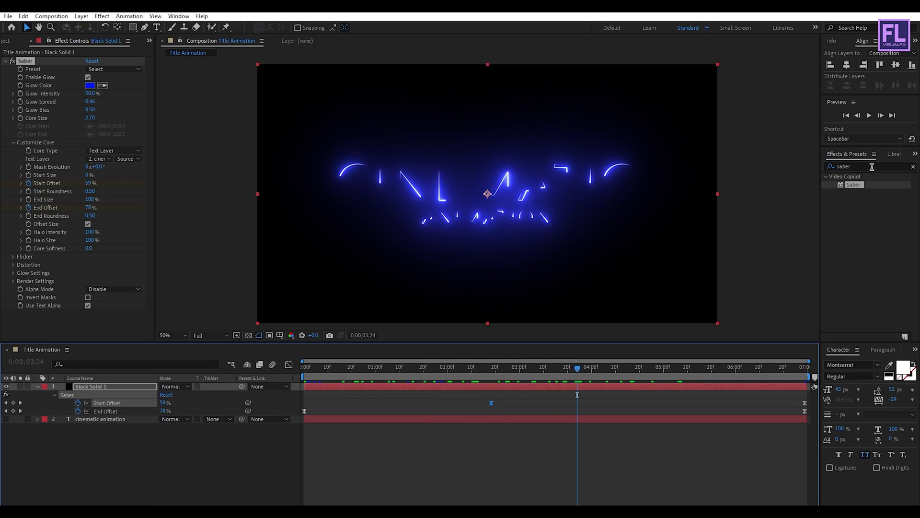
Apply Set Matte to Black Solid 1, taking the matte from the CINEMATIC ANIMATION text layer
{"action": "double_click", "coordinate": [870, 166]}
{"action": "type", "text": "set m"}
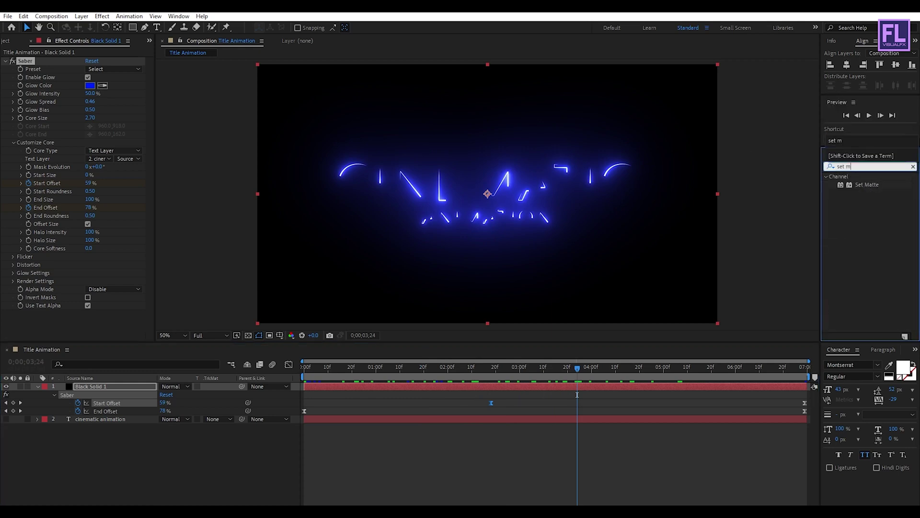
{"action": "left_click_drag", "start_coordinate": [869, 185], "coordinate": [109, 386]}
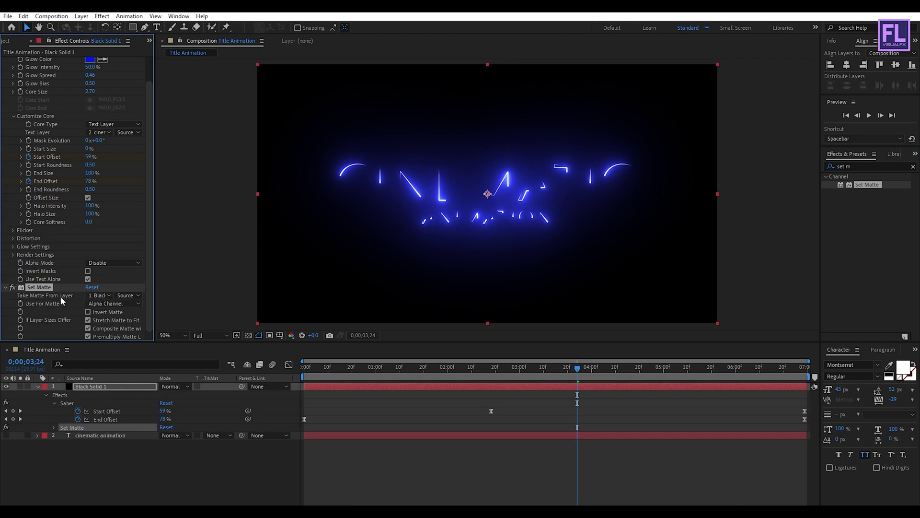
{"action": "left_click", "coordinate": [107, 295]}
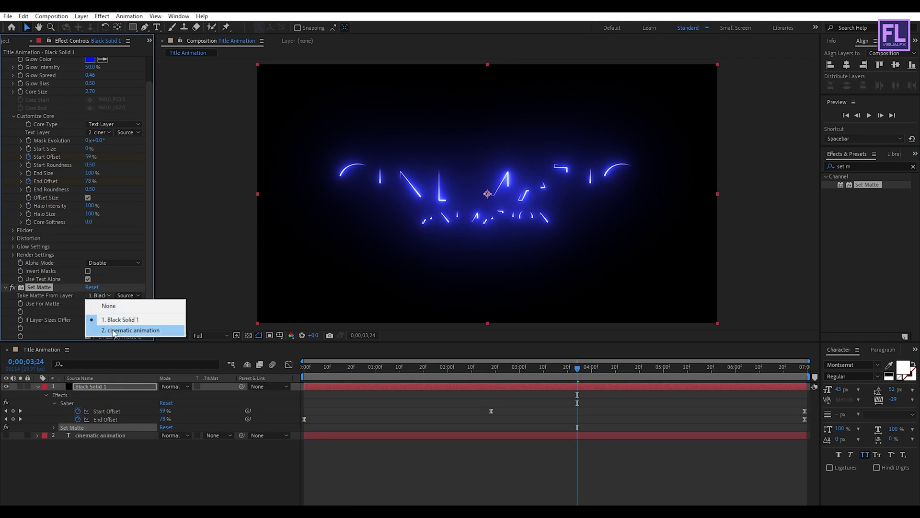
{"action": "left_click", "coordinate": [130, 330]}
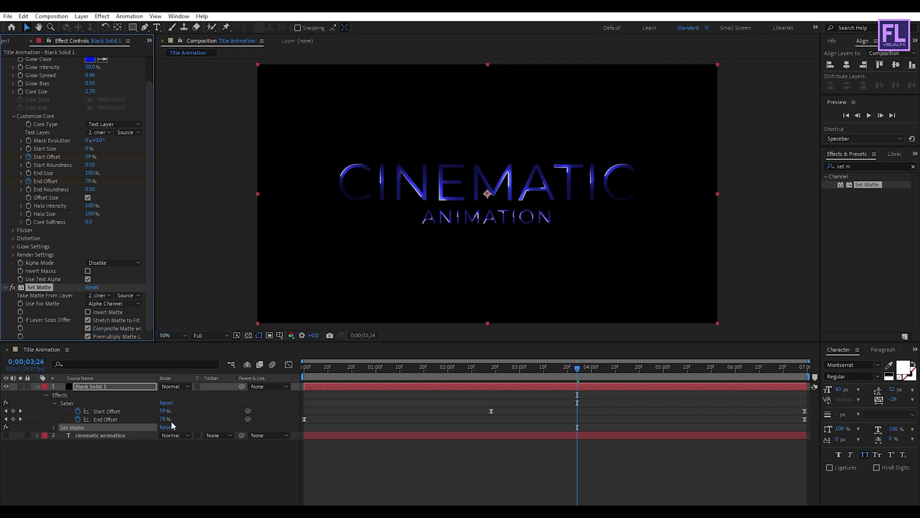
{"action": "left_click", "coordinate": [37, 387]}
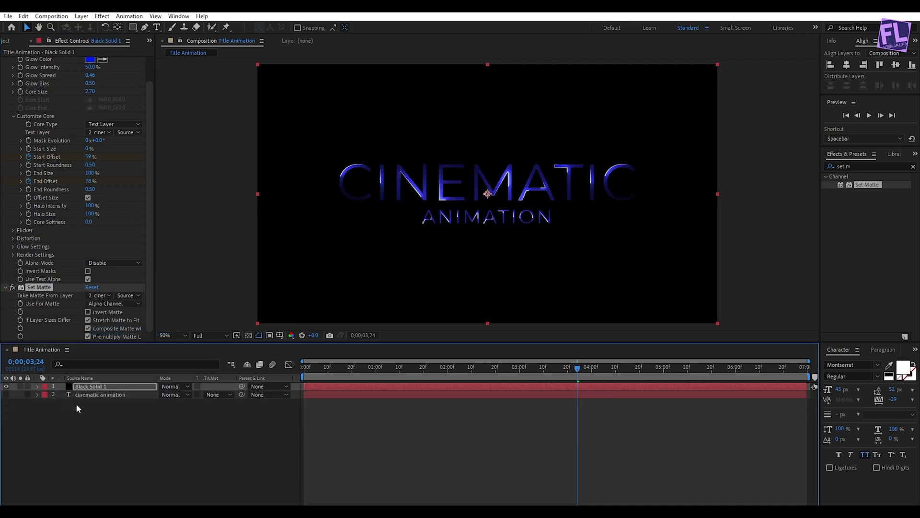
Duplicate Black Solid 1 and set the top copy's blend mode to Screen
{"action": "left_click", "coordinate": [95, 387]}
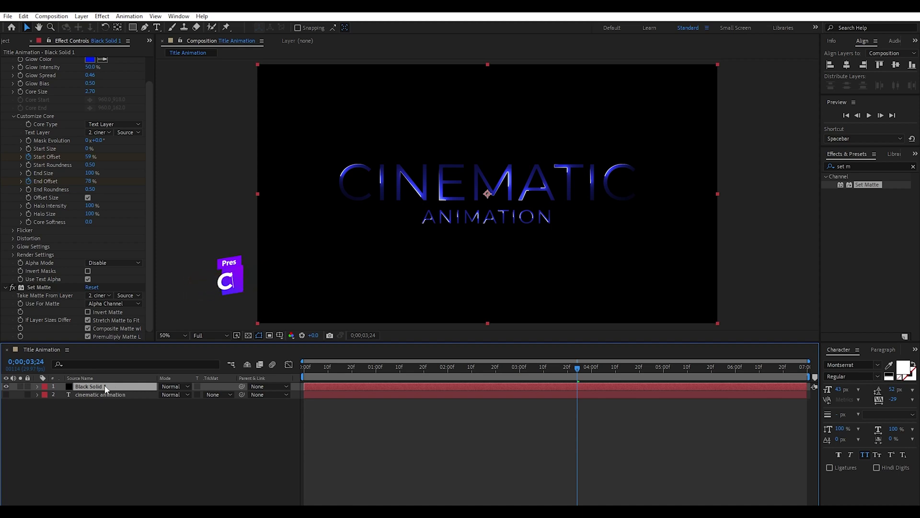
{"action": "key", "text": "ctrl+d"}
{"action": "left_click", "coordinate": [169, 386]}
{"action": "left_click", "coordinate": [222, 218]}
{"action": "left_click_drag", "start_coordinate": [431, 367], "coordinate": [523, 367]}
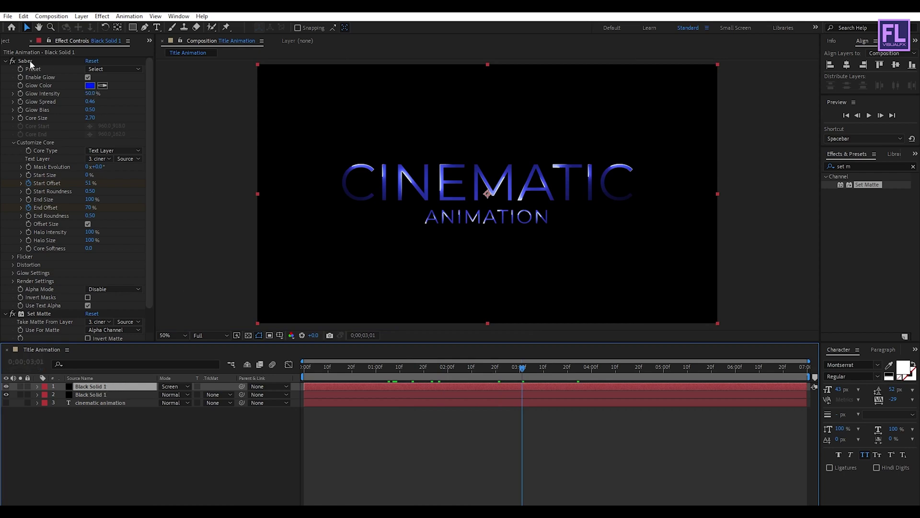
Change the top copy's Saber Glow Color to magenta (FF00FC)
{"action": "left_click", "coordinate": [90, 85]}
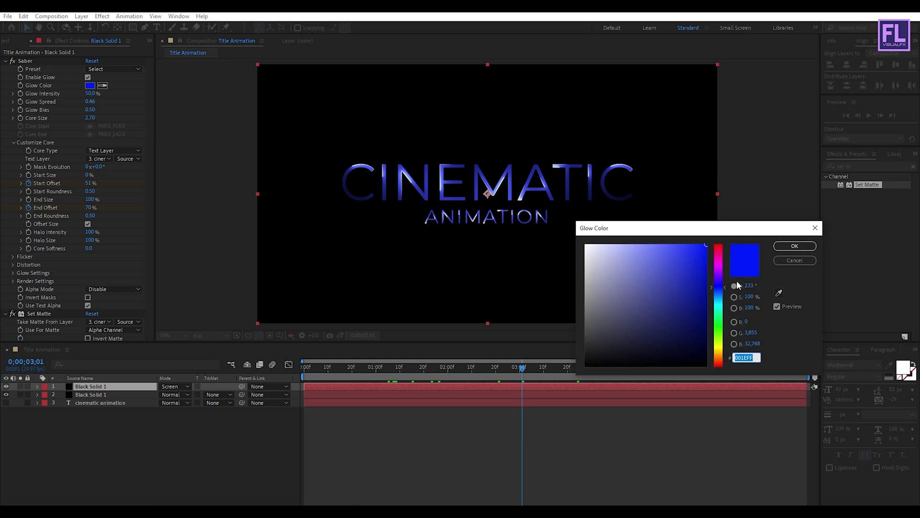
{"action": "left_click", "coordinate": [721, 267]}
{"action": "mouse_move", "coordinate": [723, 255]}
{"action": "left_mouse_down"}
{"action": "mouse_move", "coordinate": [729, 271]}
{"action": "mouse_move", "coordinate": [728, 263]}
{"action": "left_mouse_up"}
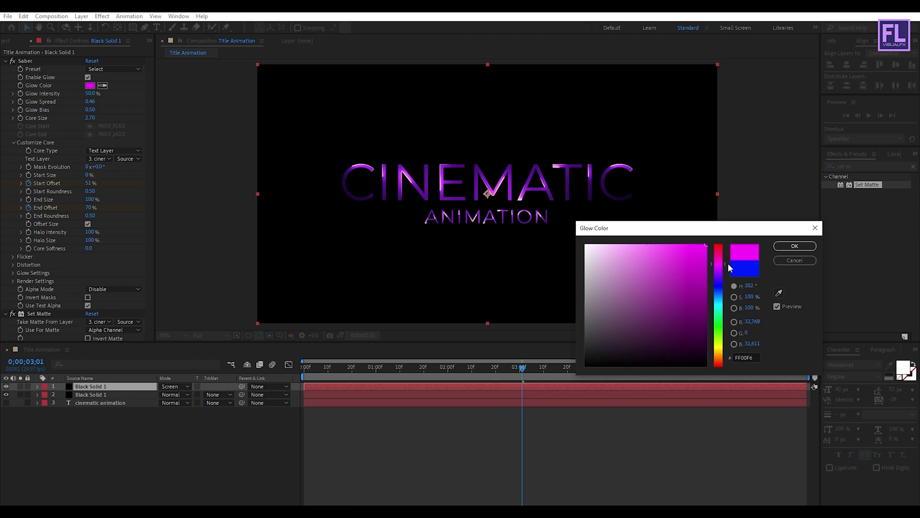
{"action": "left_click", "coordinate": [790, 247]}
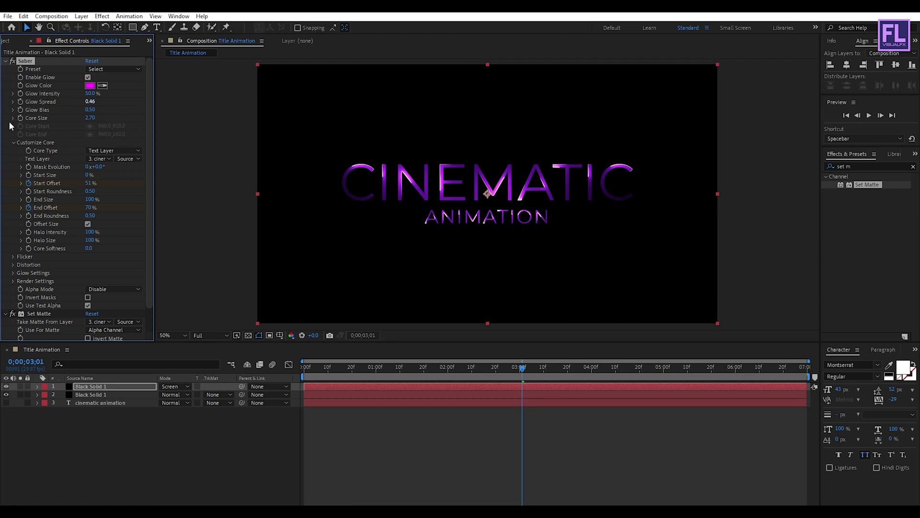
Reveal the top layer's offset keyframes and set End Offset and Start Offset to 10%
{"action": "left_click", "coordinate": [89, 387]}
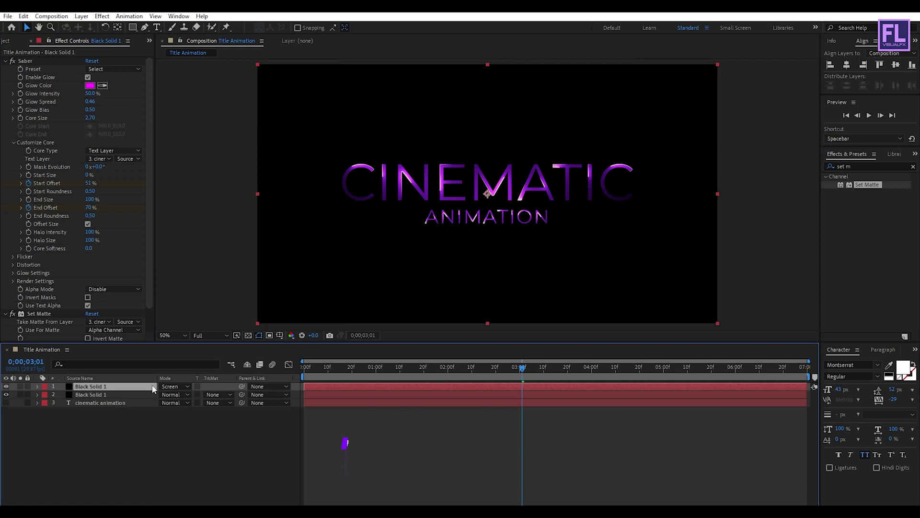
{"action": "key", "text": "u"}
{"action": "left_click_drag", "start_coordinate": [493, 371], "coordinate": [292, 381]}
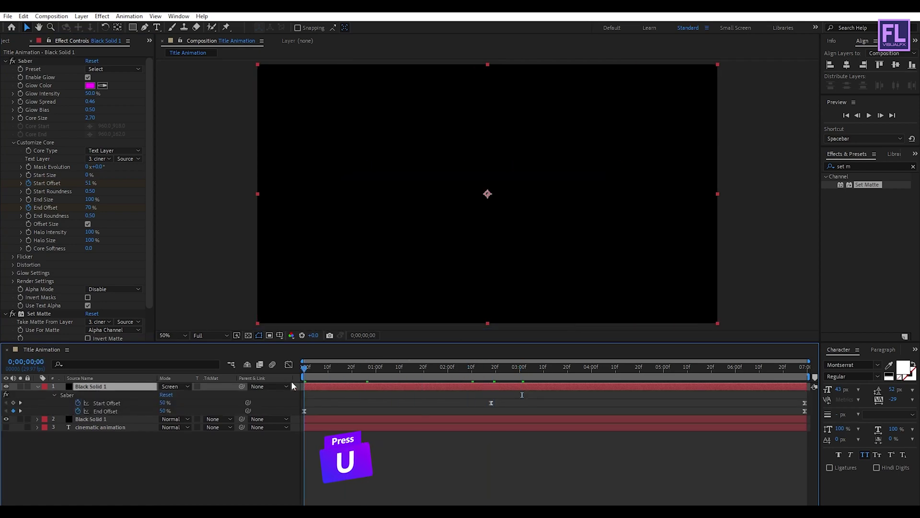
{"action": "left_click", "coordinate": [162, 411]}
{"action": "type", "text": "10"}
{"action": "key", "text": "Return"}
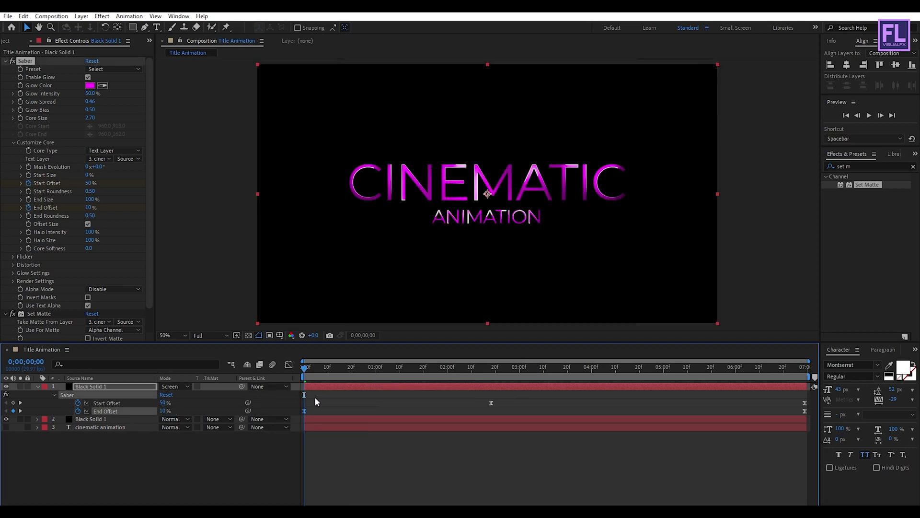
{"action": "left_click_drag", "start_coordinate": [311, 369], "coordinate": [491, 376]}
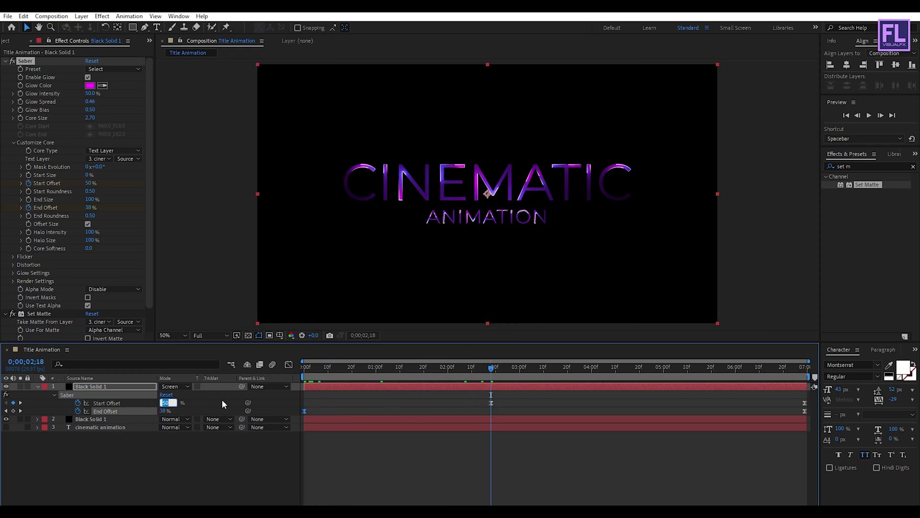
{"action": "type", "text": "10"}
{"action": "key", "text": "Return"}
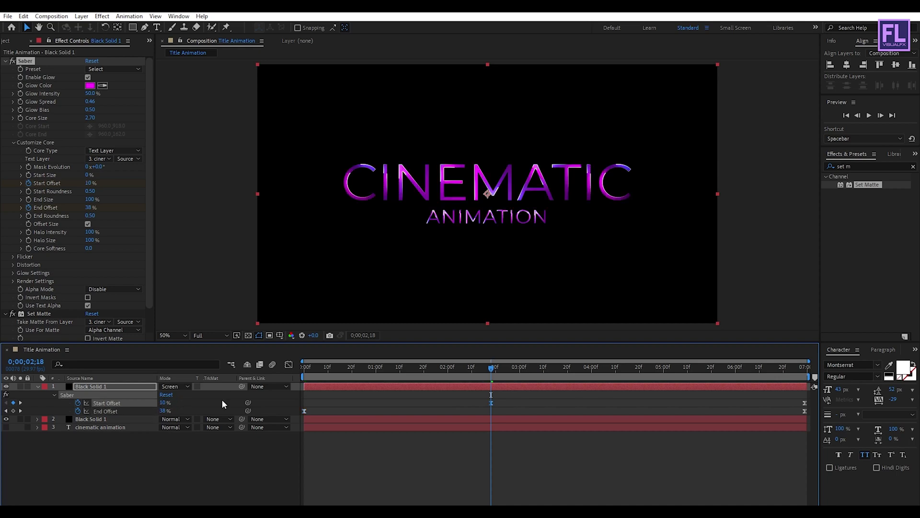
At the composition's end, set Start Offset and End Offset to 60%
{"action": "left_click_drag", "start_coordinate": [493, 369], "coordinate": [818, 388]}
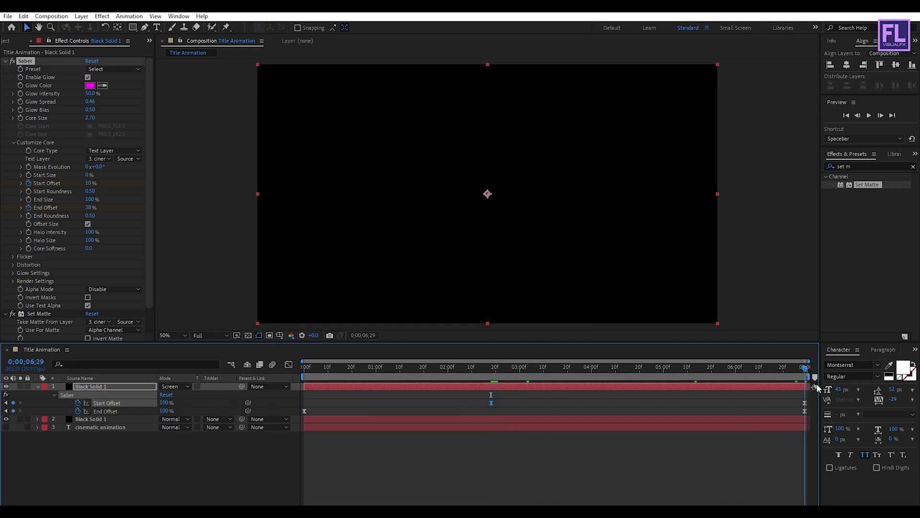
{"action": "left_click", "coordinate": [163, 403]}
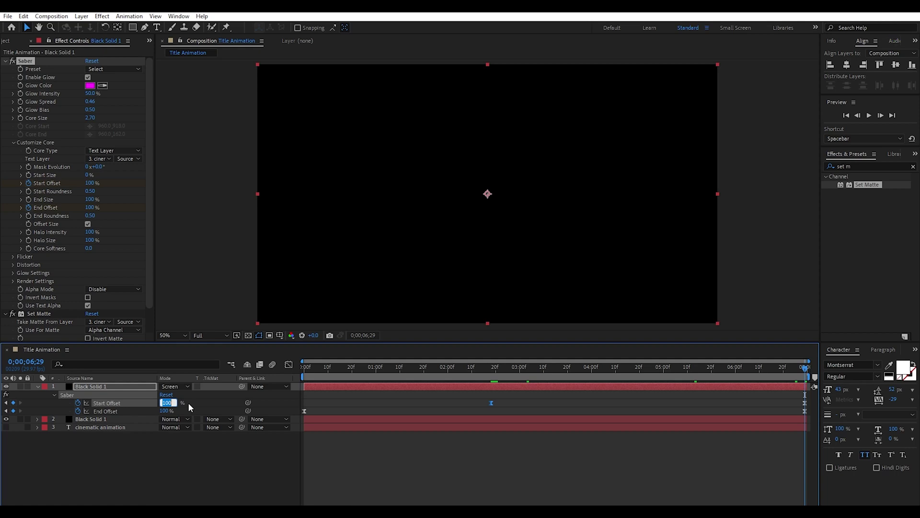
{"action": "type", "text": "60"}
{"action": "key", "text": "Tab"}
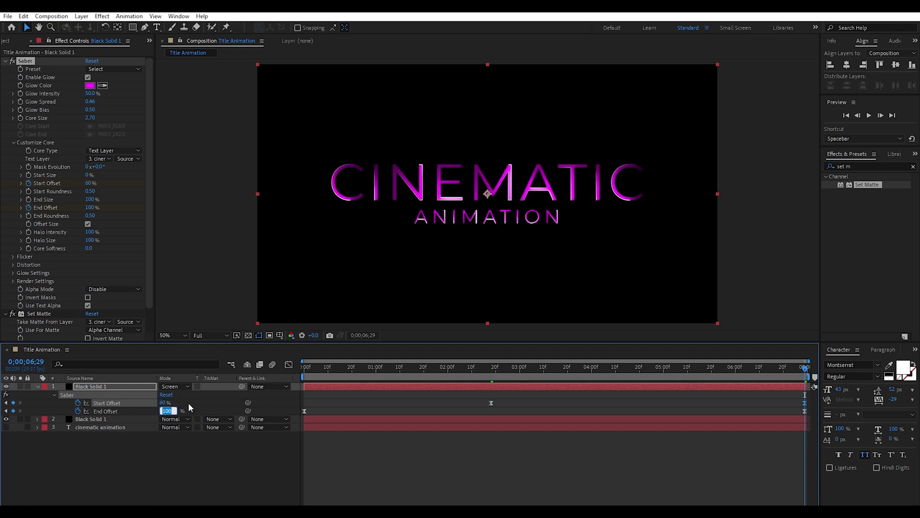
{"action": "type", "text": "60"}
{"action": "key", "text": "Return"}
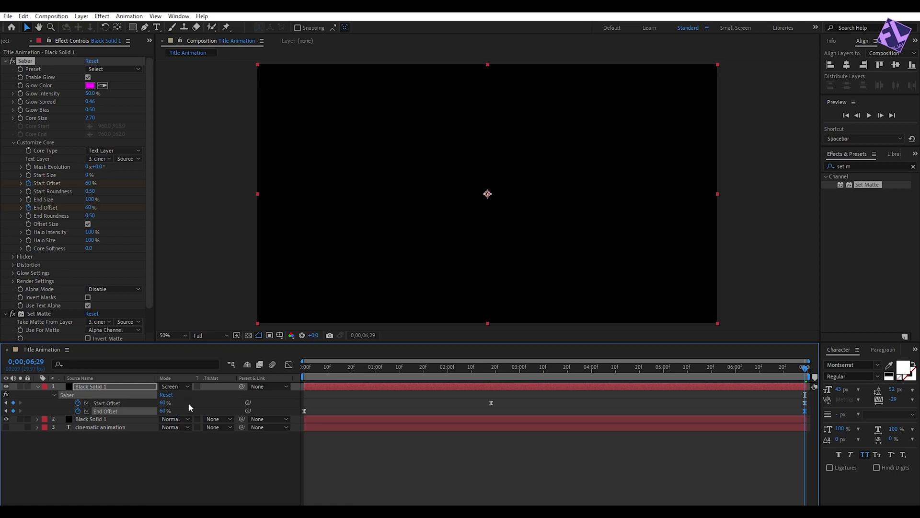
Preview the saber sweep, collapse the layer, and select all three layers
{"action": "left_click", "coordinate": [451, 377]}
{"action": "key", "text": "space"}
{"action": "key", "text": "space"}
{"action": "left_click_drag", "start_coordinate": [437, 374], "coordinate": [521, 374]}
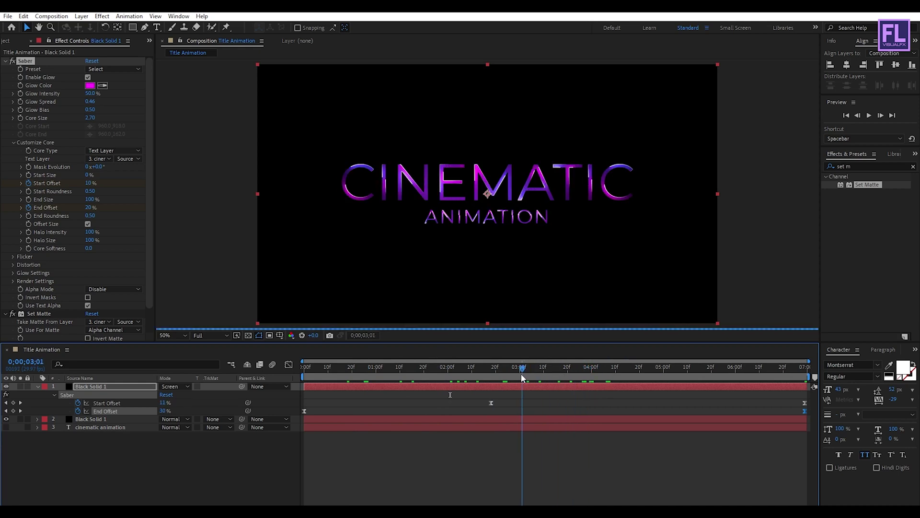
{"action": "left_click", "coordinate": [39, 386]}
{"action": "left_click_drag", "start_coordinate": [71, 429], "coordinate": [105, 387]}
Pre-compose both Black Solid layers and the title into a comp named 'Text'
{"action": "right_click", "coordinate": [104, 387]}
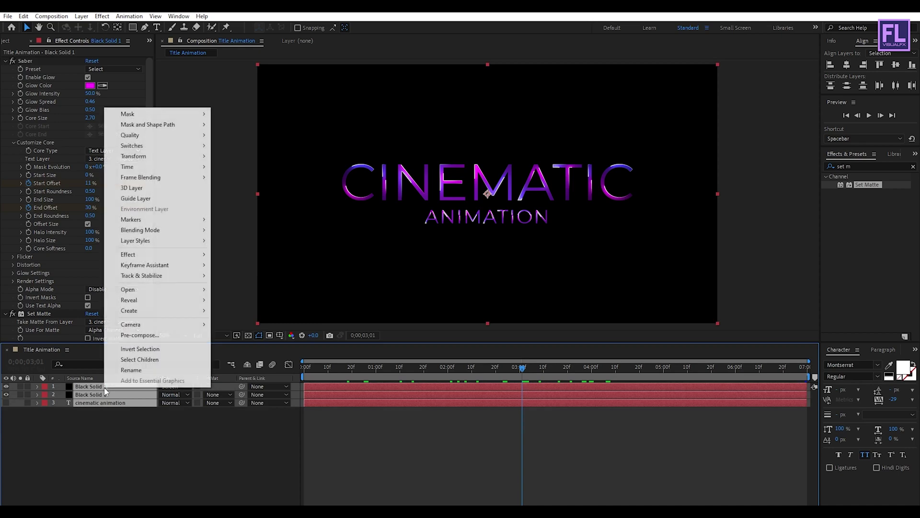
{"action": "left_click", "coordinate": [145, 336]}
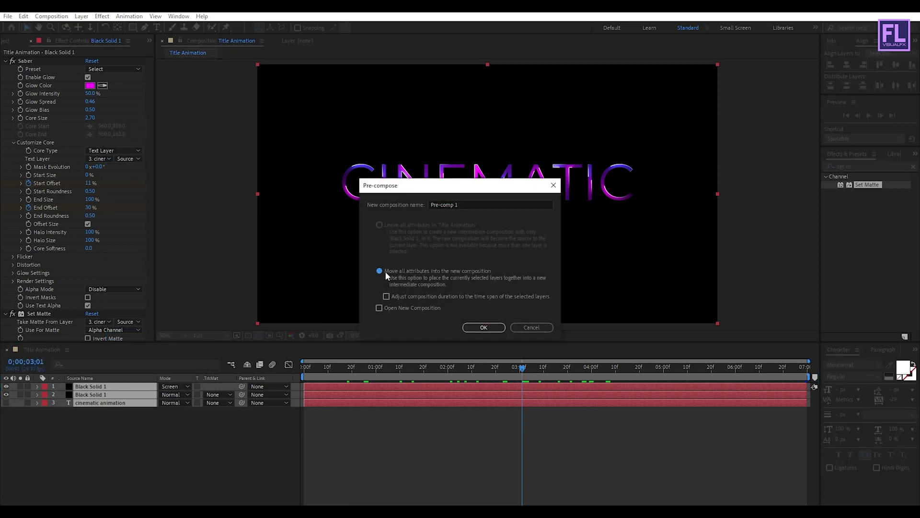
{"action": "type", "text": "Text"}
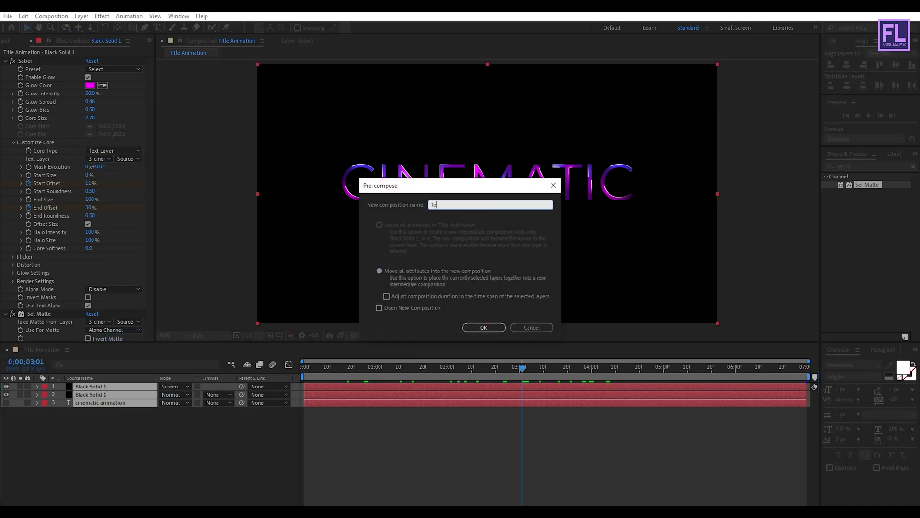
{"action": "left_click", "coordinate": [487, 328]}
{"action": "left_click", "coordinate": [156, 401]}
{"action": "left_click", "coordinate": [79, 386]}
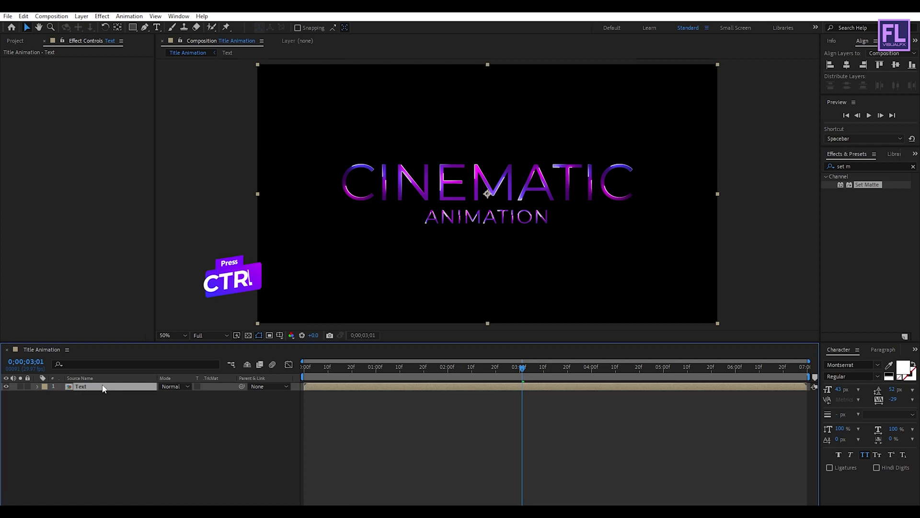
Duplicate the Text pre-comp layer and select the lower copy
{"action": "key", "text": "ctrl+d"}
{"action": "left_click", "coordinate": [101, 405]}
{"action": "left_click", "coordinate": [87, 396]}
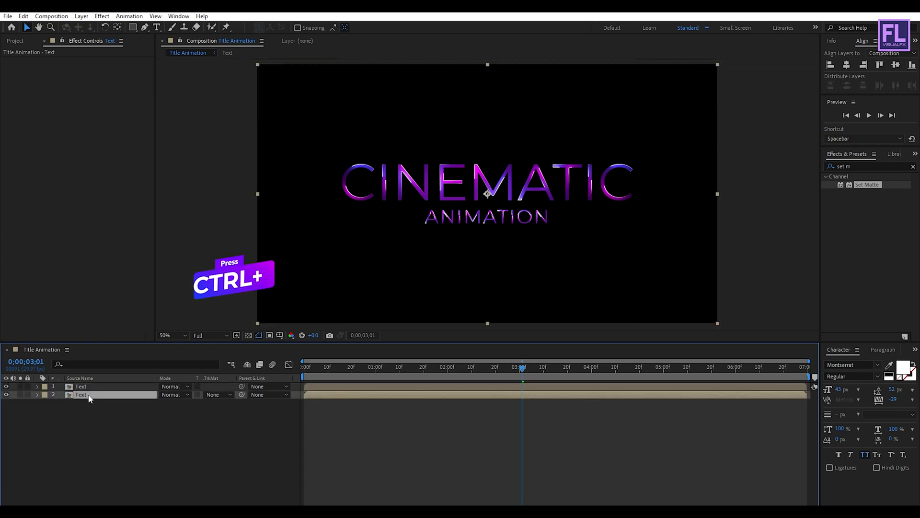
Apply Gaussian Blur to the lower Text copy with Blurriness 100
{"action": "left_click", "coordinate": [866, 167]}
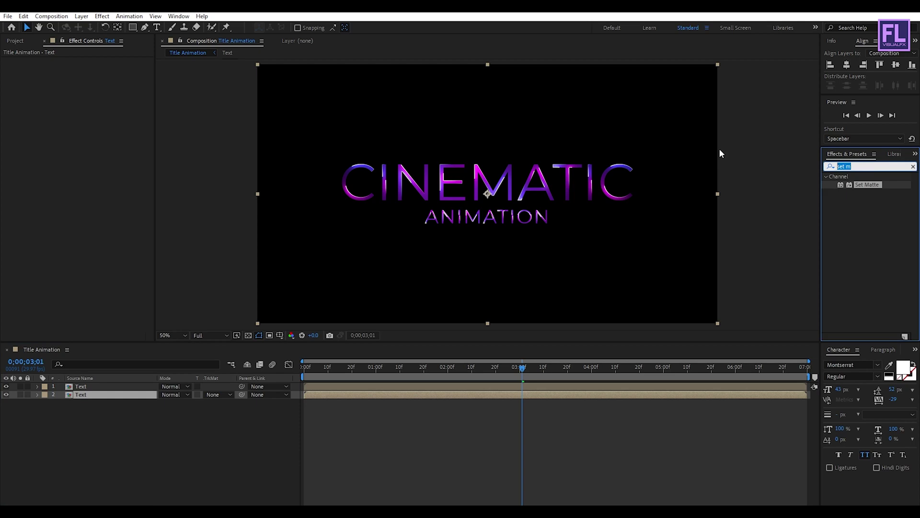
{"action": "type", "text": "gau"}
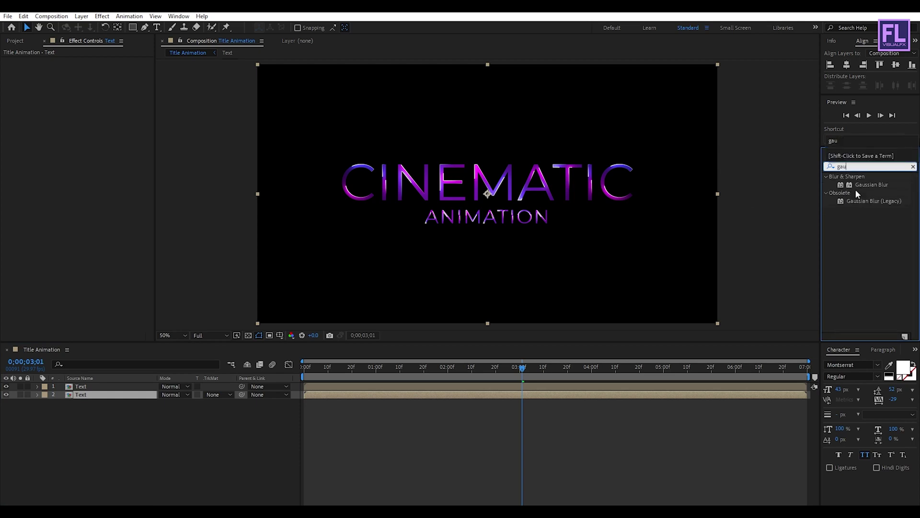
{"action": "left_click_drag", "start_coordinate": [871, 185], "coordinate": [133, 398]}
{"action": "left_click", "coordinate": [91, 69]}
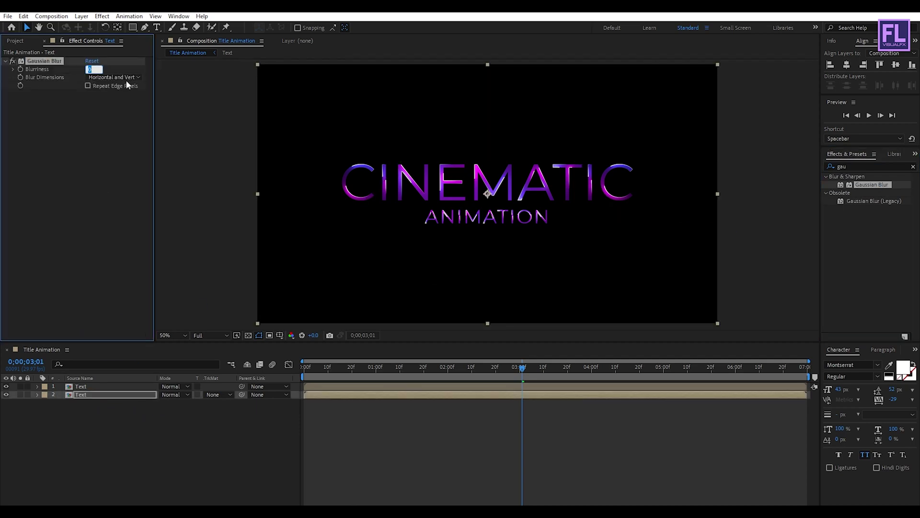
{"action": "type", "text": "100"}
{"action": "key", "text": "Return"}
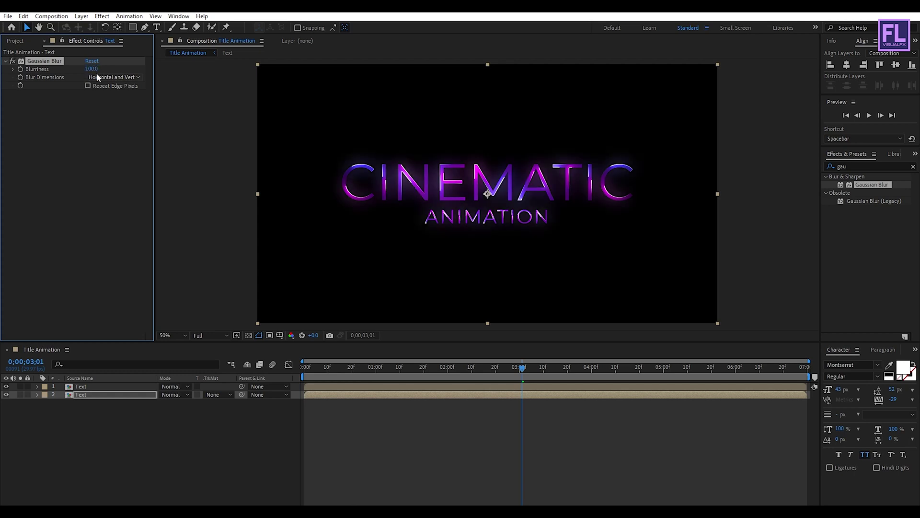
{"action": "left_click", "coordinate": [88, 454]}
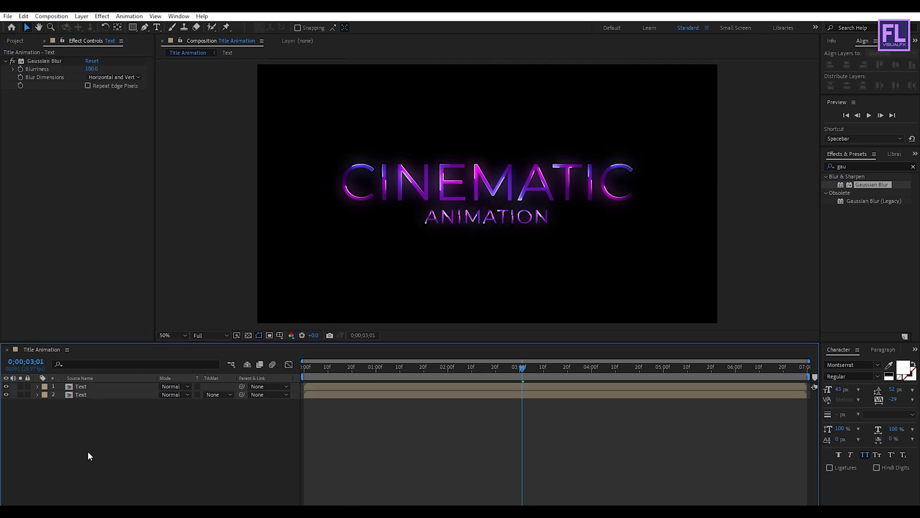
Add Adjustment Layer 1 with Curves, raising highlights and lowering shadows into an S-curve
{"action": "right_click", "coordinate": [88, 451]}
{"action": "mouse_move", "coordinate": [192, 345]}
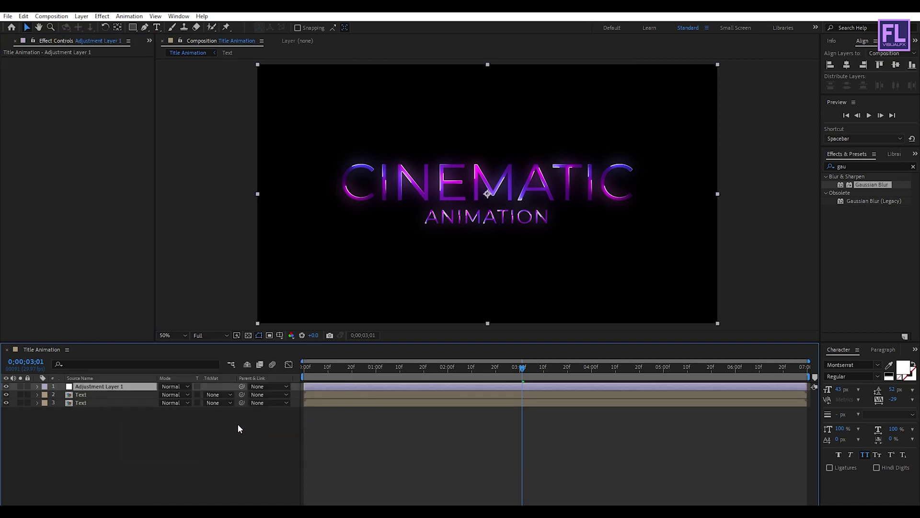
{"action": "left_click", "coordinate": [855, 166]}
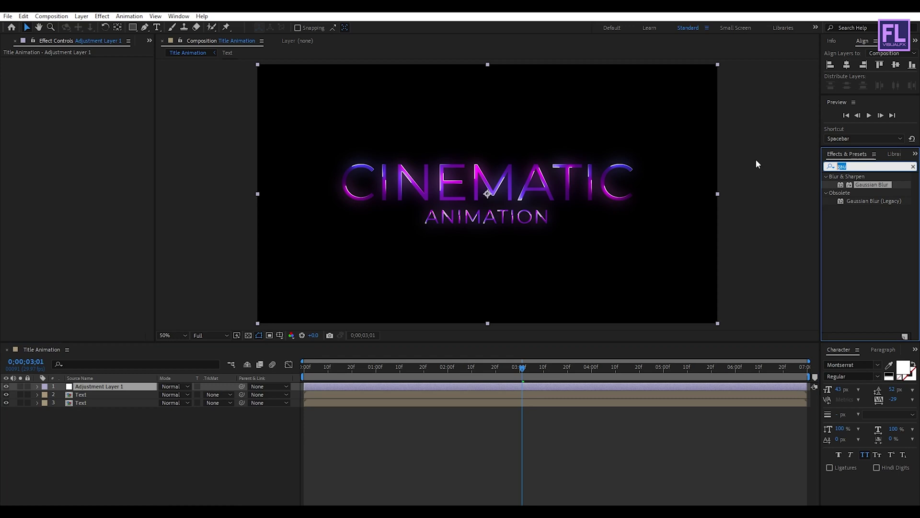
{"action": "type", "text": "curv"}
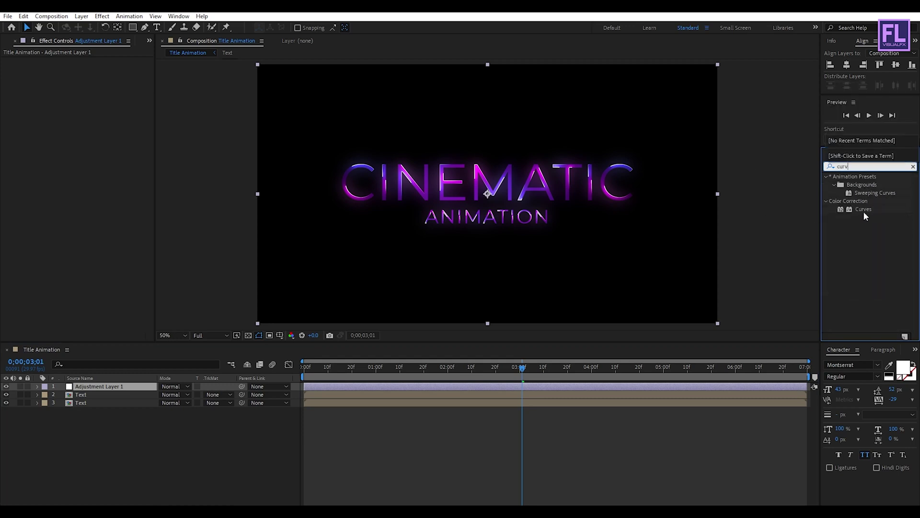
{"action": "left_click_drag", "start_coordinate": [864, 210], "coordinate": [87, 385]}
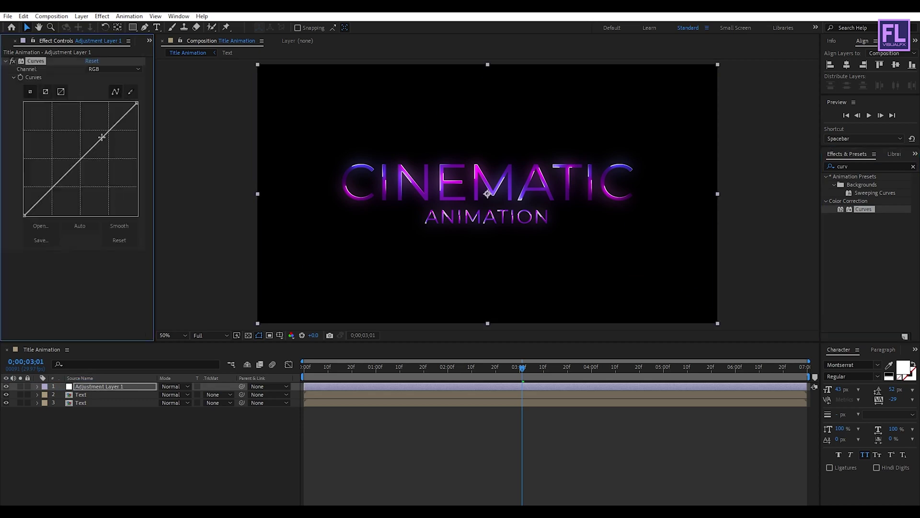
{"action": "left_click_drag", "start_coordinate": [104, 135], "coordinate": [97, 131]}
{"action": "left_click_drag", "start_coordinate": [45, 187], "coordinate": [53, 194]}
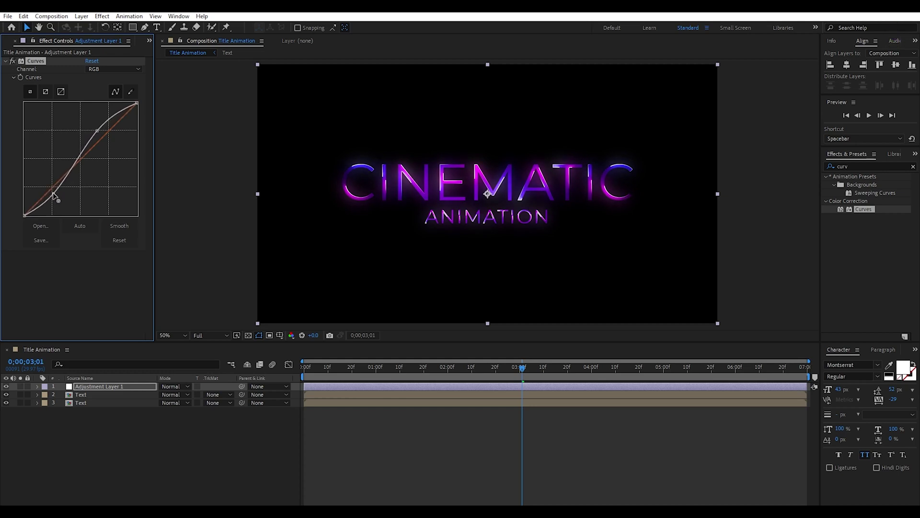
{"action": "double_click", "coordinate": [855, 166]}
{"action": "type", "text": "glow"}
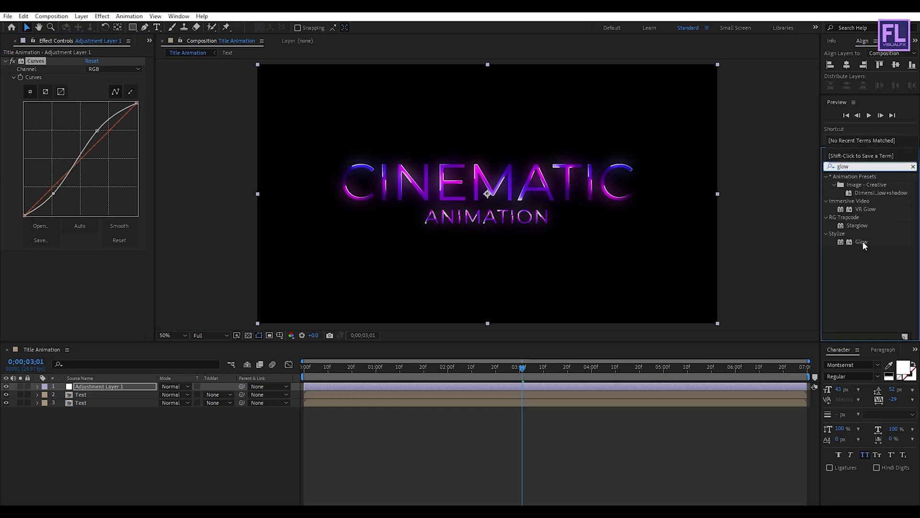
Apply Glow to Adjustment Layer 1 with Glow Radius 1000 and preview it full-screen
{"action": "left_click_drag", "start_coordinate": [863, 243], "coordinate": [102, 389]}
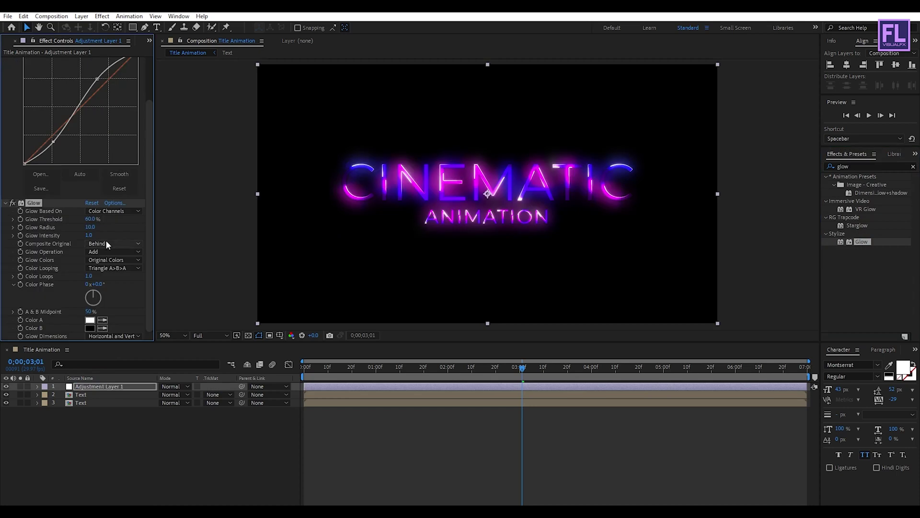
{"action": "left_click_drag", "start_coordinate": [88, 229], "coordinate": [319, 218]}
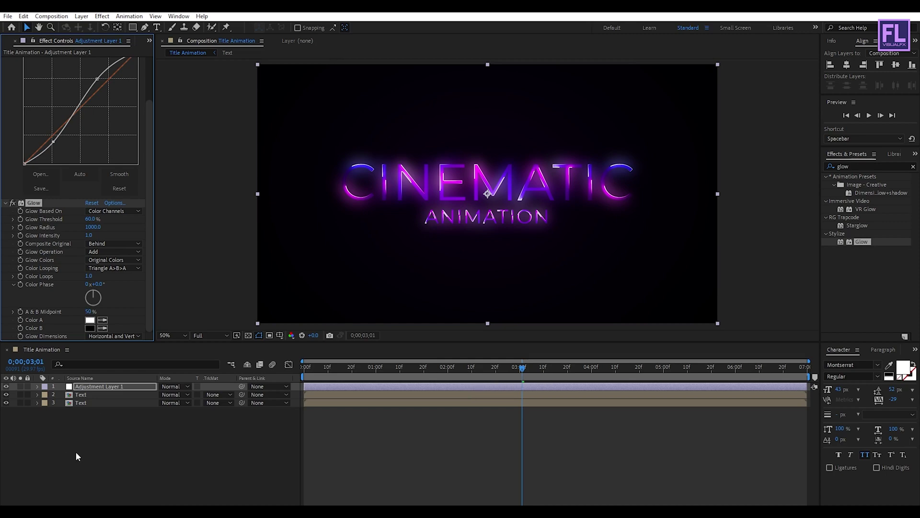
{"action": "key", "text": "slash"}
{"action": "key", "text": "grave"}
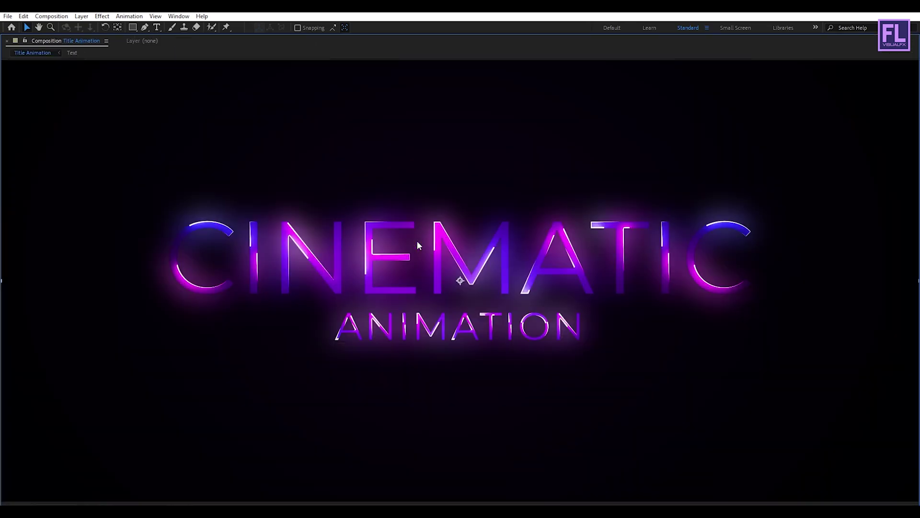
{"action": "key", "text": "grave"}
{"action": "key", "text": "comma"}
{"action": "left_click", "coordinate": [105, 439]}
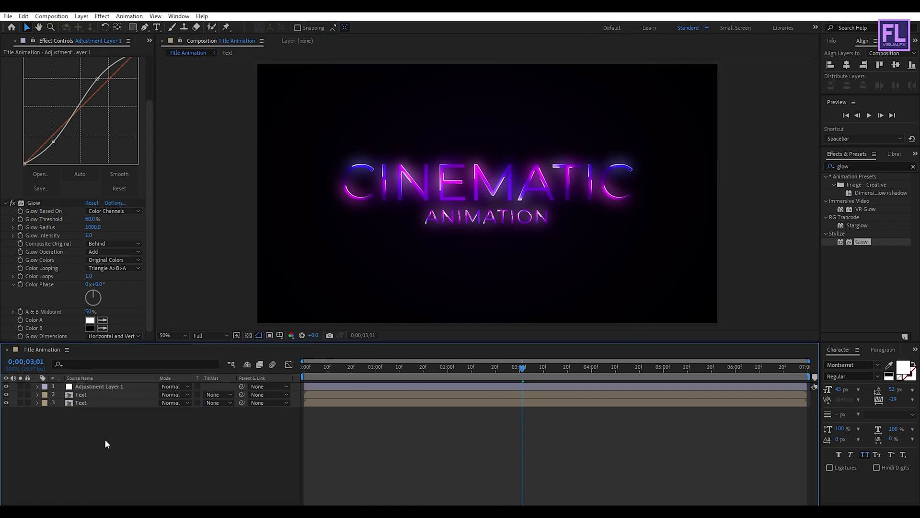
Add a Null 1 object and parent both Text layers to it
{"action": "right_click", "coordinate": [94, 447]}
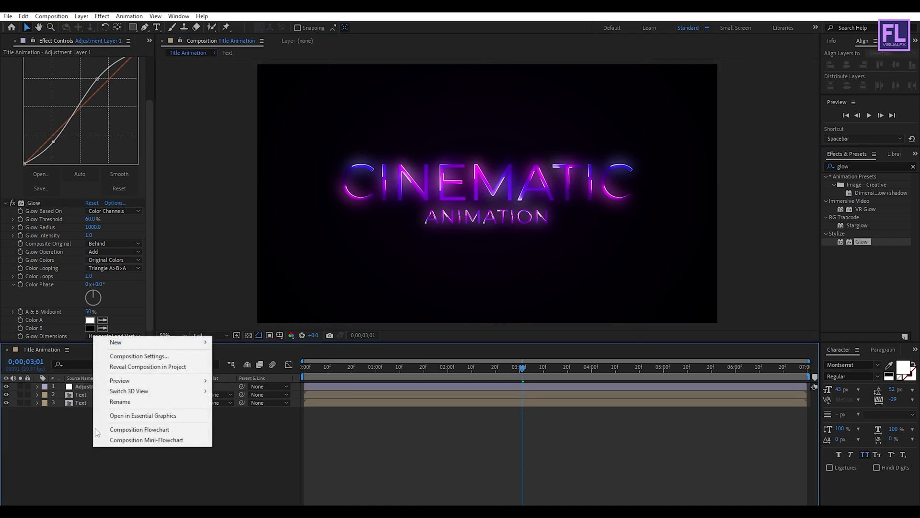
{"action": "mouse_move", "coordinate": [125, 342]}
{"action": "left_click", "coordinate": [249, 402]}
{"action": "left_click_drag", "start_coordinate": [82, 431], "coordinate": [99, 404]}
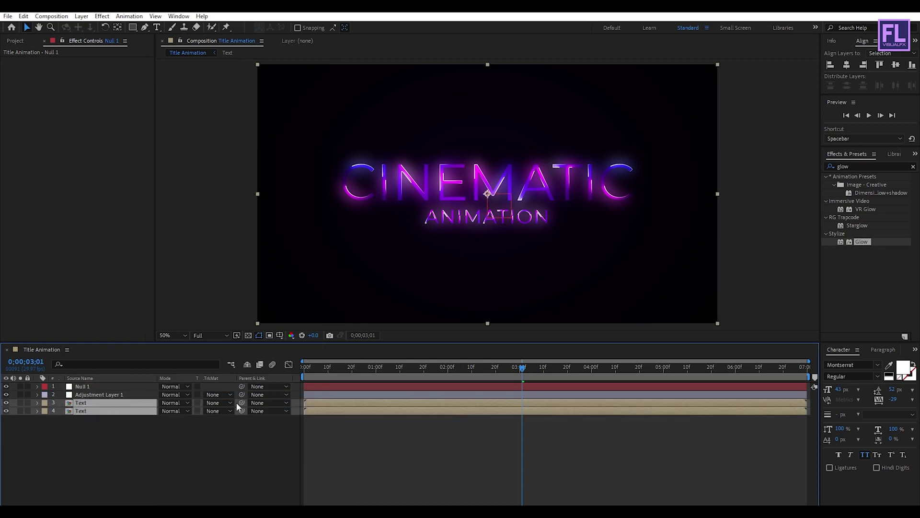
{"action": "left_click_drag", "start_coordinate": [241, 411], "coordinate": [92, 387]}
Keyframe Null 1's Scale from 100% at 0;00 to 110% at the composition's end
{"action": "left_click_drag", "start_coordinate": [346, 370], "coordinate": [236, 370]}
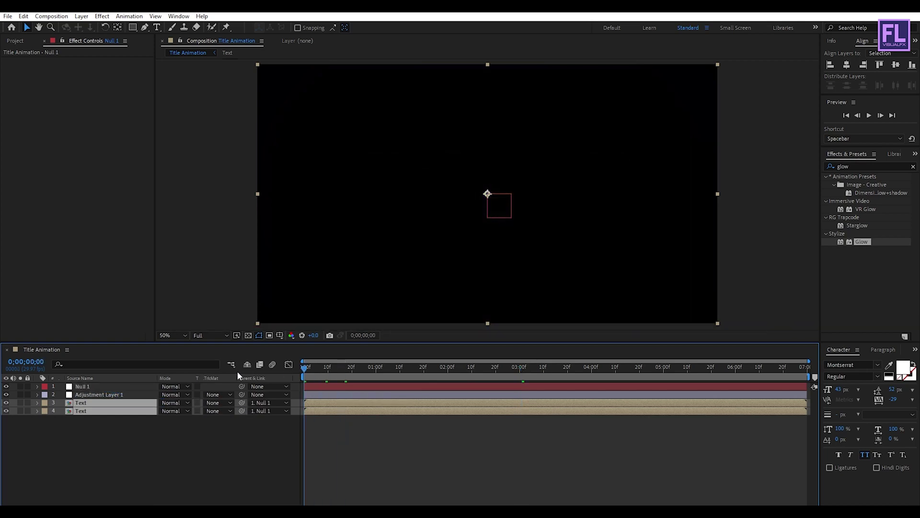
{"action": "left_click", "coordinate": [102, 386]}
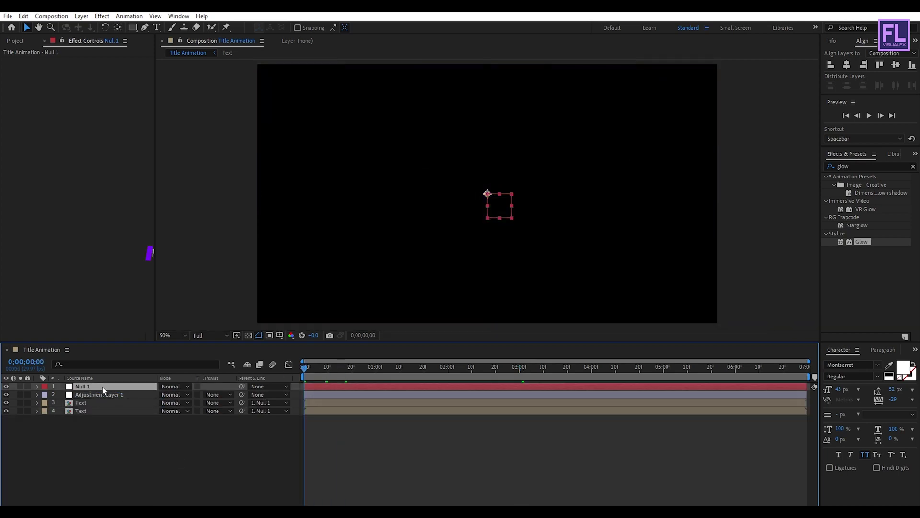
{"action": "key", "text": "s"}
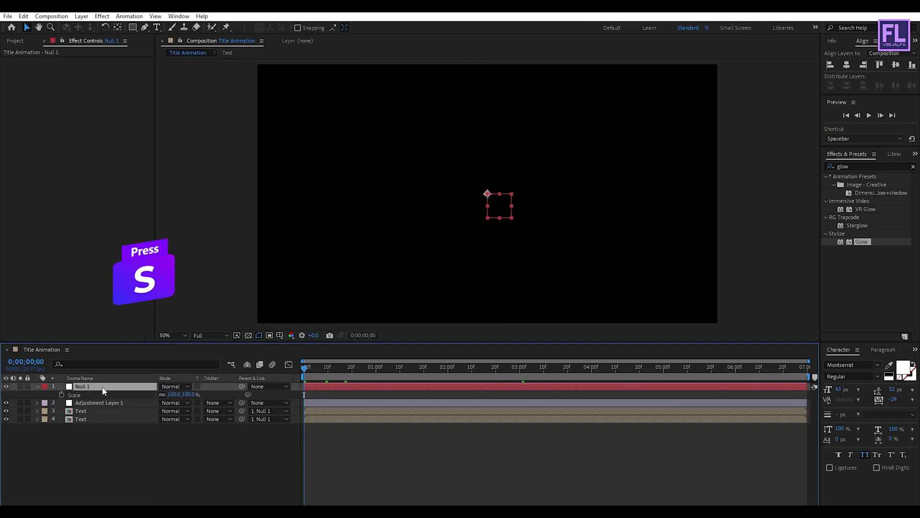
{"action": "left_click", "coordinate": [61, 395]}
{"action": "left_click", "coordinate": [311, 371]}
{"action": "left_click_drag", "start_coordinate": [311, 370], "coordinate": [875, 394]}
{"action": "left_click", "coordinate": [175, 394]}
{"action": "type", "text": "110"}
{"action": "key", "text": "Return"}
{"action": "left_click_drag", "start_coordinate": [350, 370], "coordinate": [495, 369]}
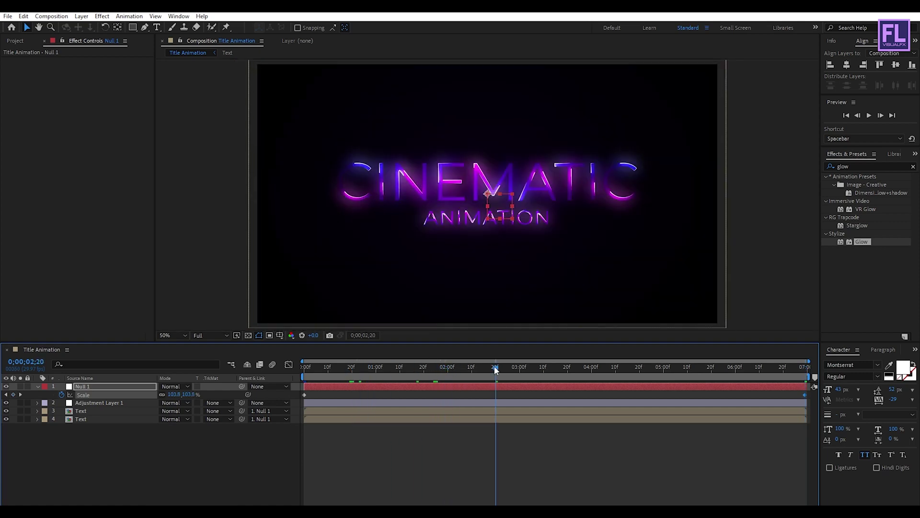